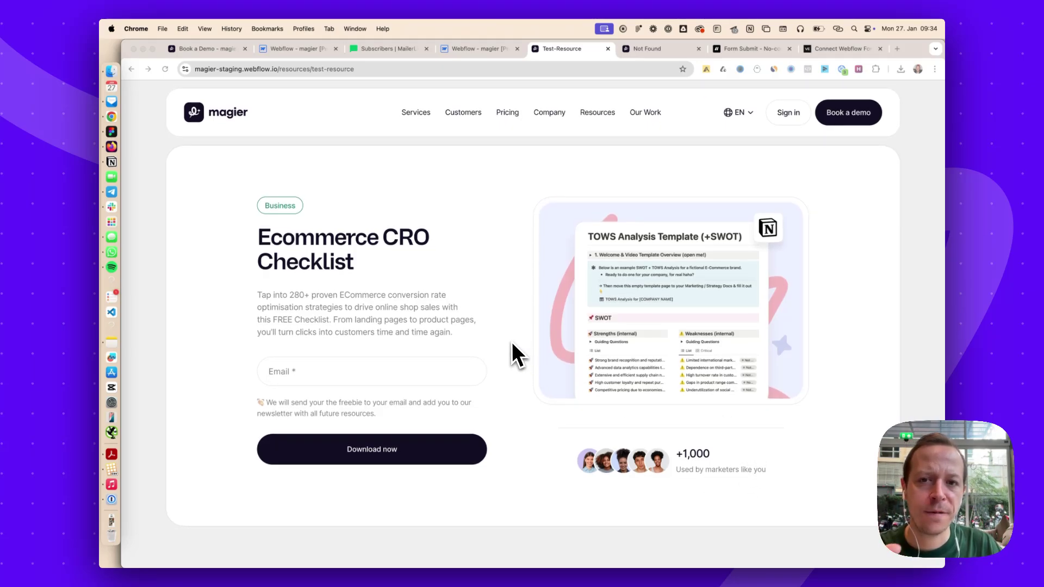
# Check the freebie form's Email field for saved address suggestions, then dismiss them without submitting
pyautogui.click(298, 370)
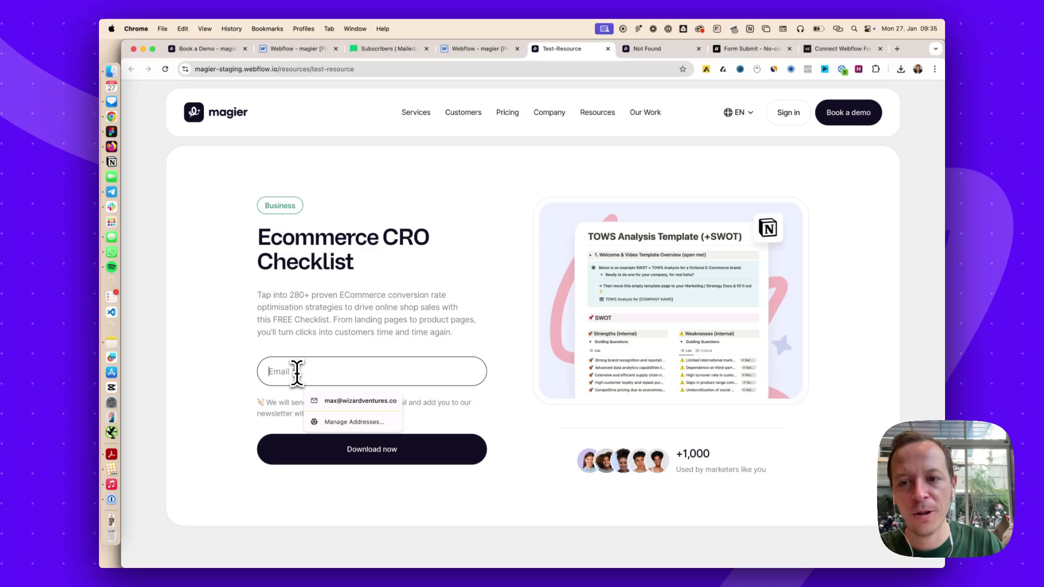
pyautogui.click(349, 338)
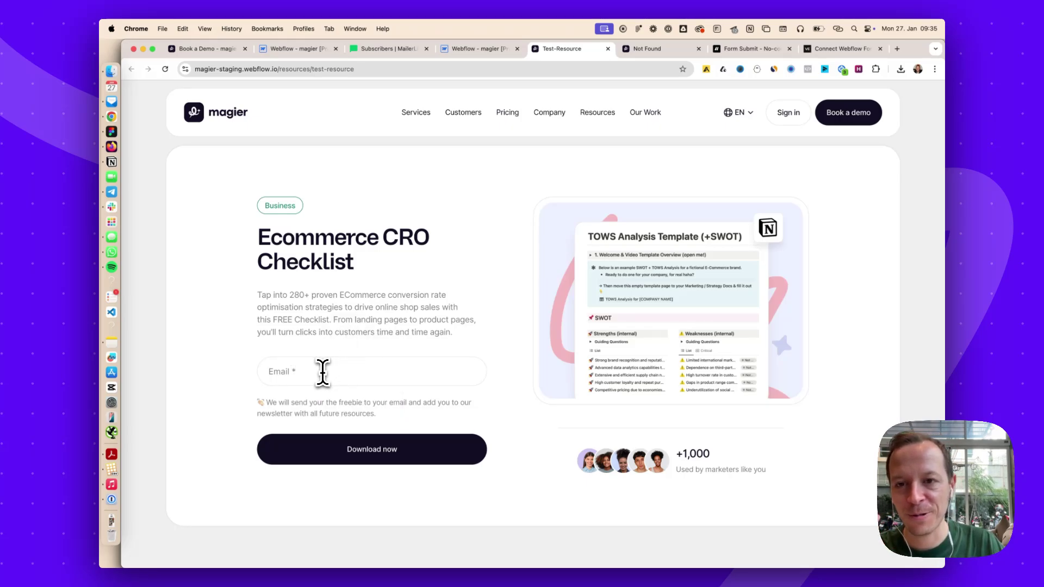
pyautogui.click(289, 371)
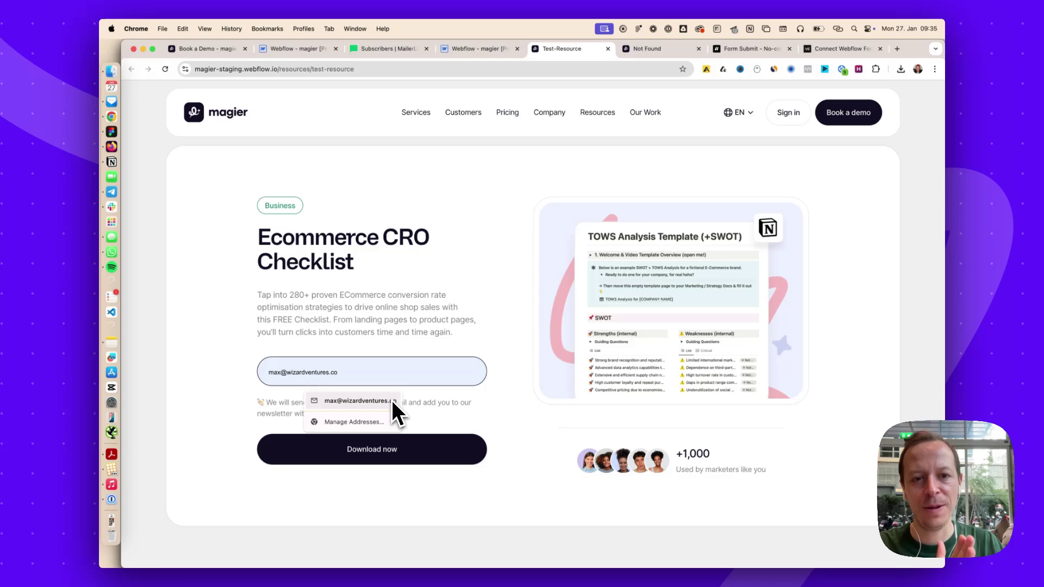
pyautogui.click(385, 220)
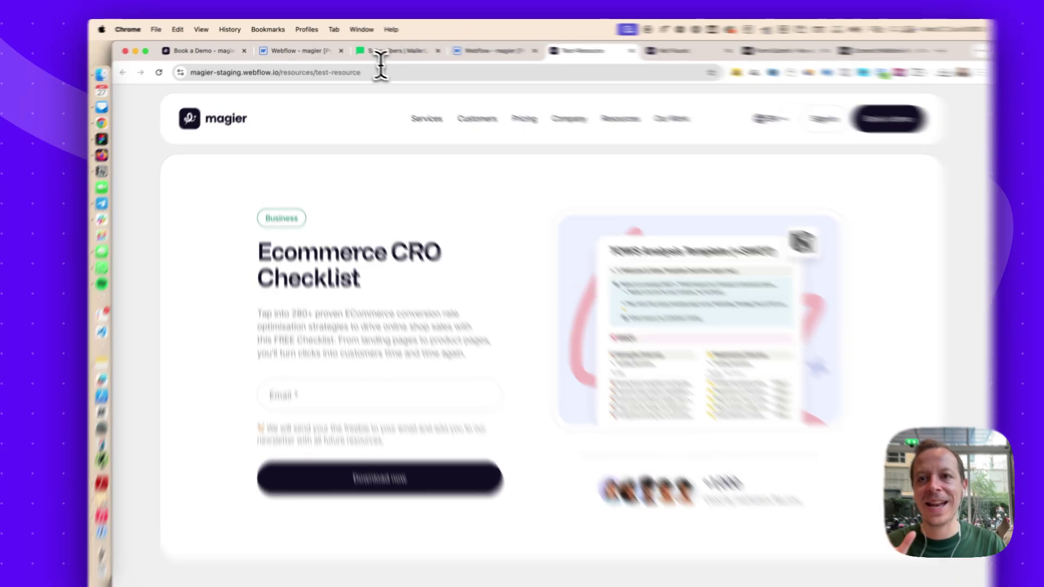
# Open MailerLite Forms in a new tab and preview the Events & Conferences embedded form
pyautogui.click(381, 50)
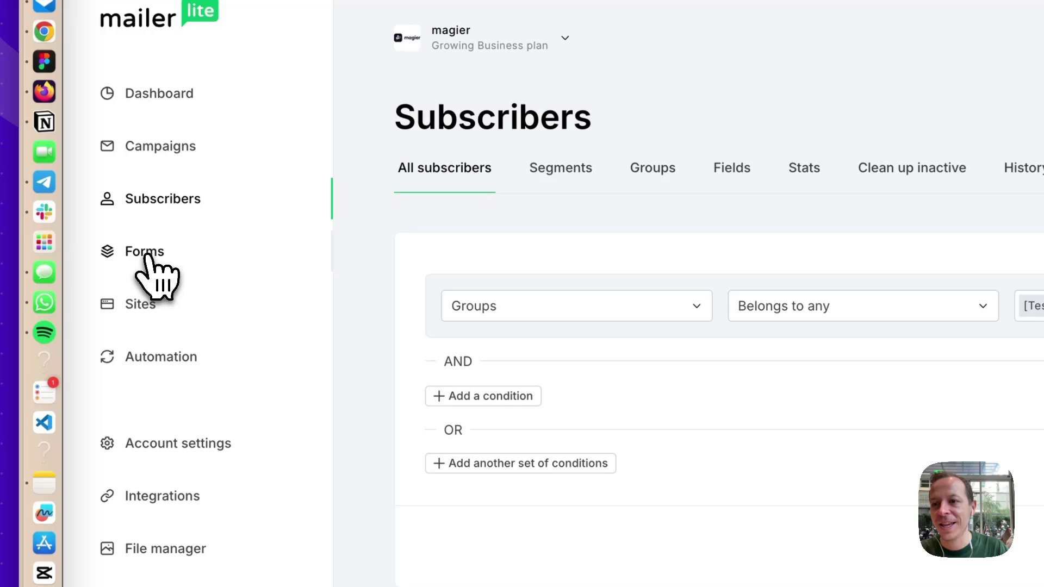
pyautogui.rightClick(145, 256)
pyautogui.click(187, 264)
pyautogui.click(650, 31)
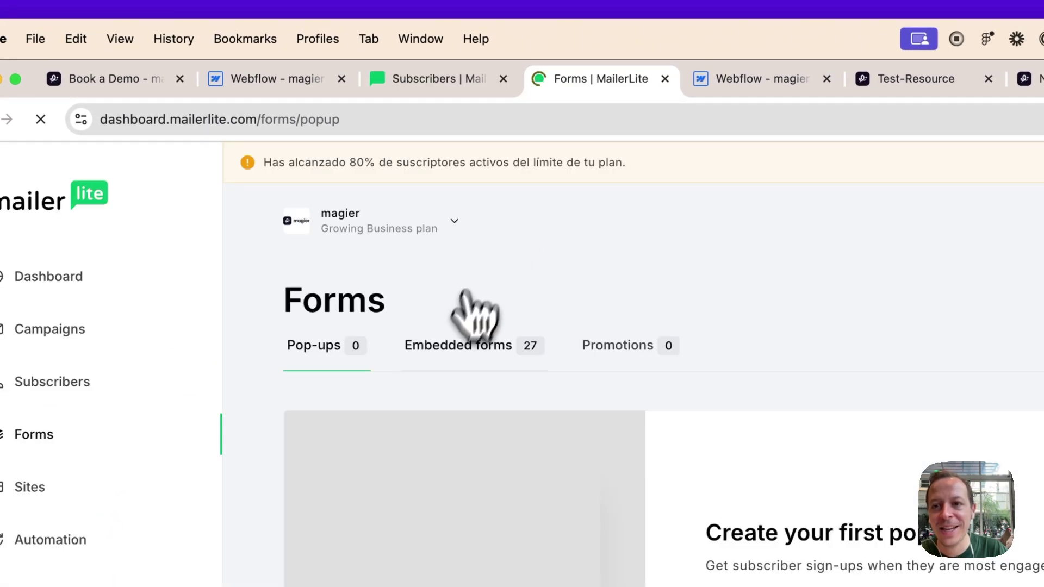
pyautogui.click(464, 345)
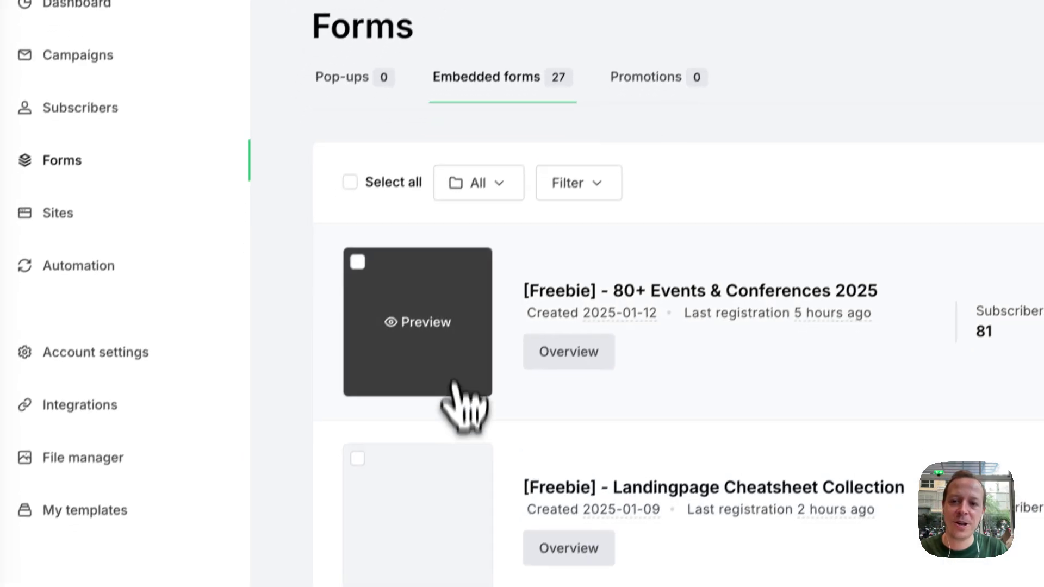
pyautogui.click(416, 392)
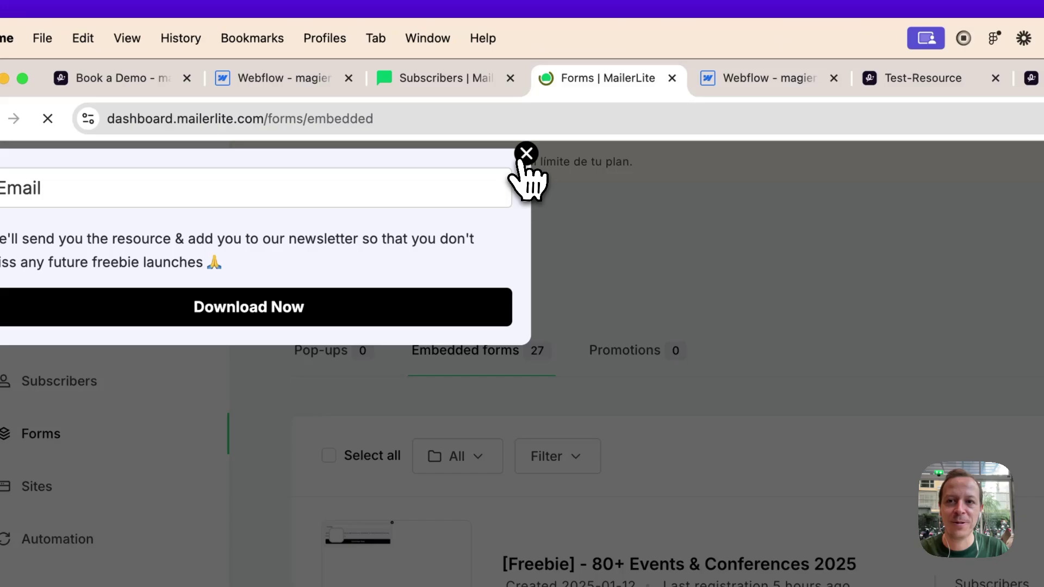
pyautogui.click(529, 161)
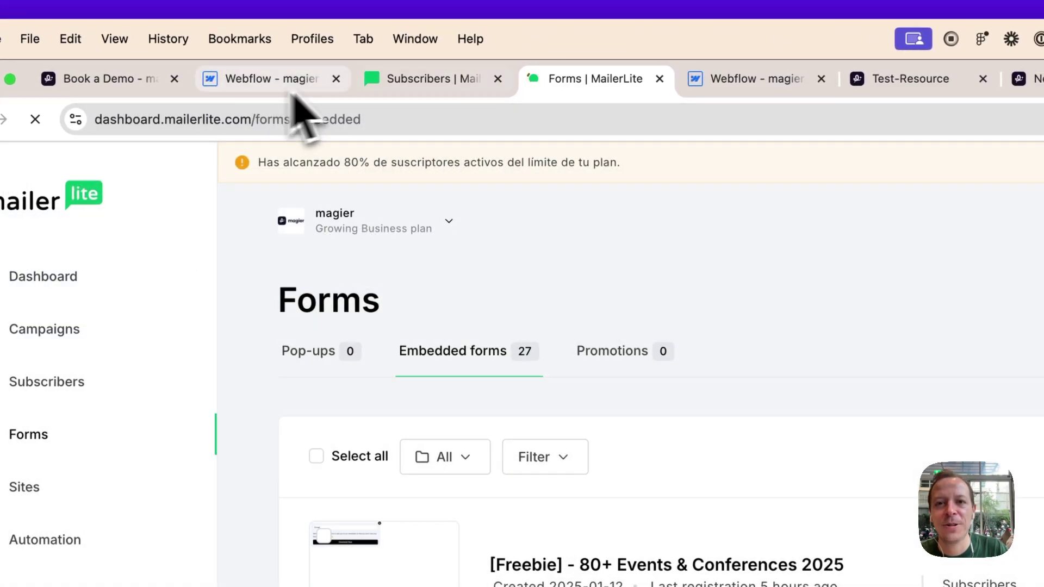
# Close the duplicate Webflow designer tab and return to the MailerLite embedded forms list
pyautogui.click(686, 81)
pyautogui.click(271, 81)
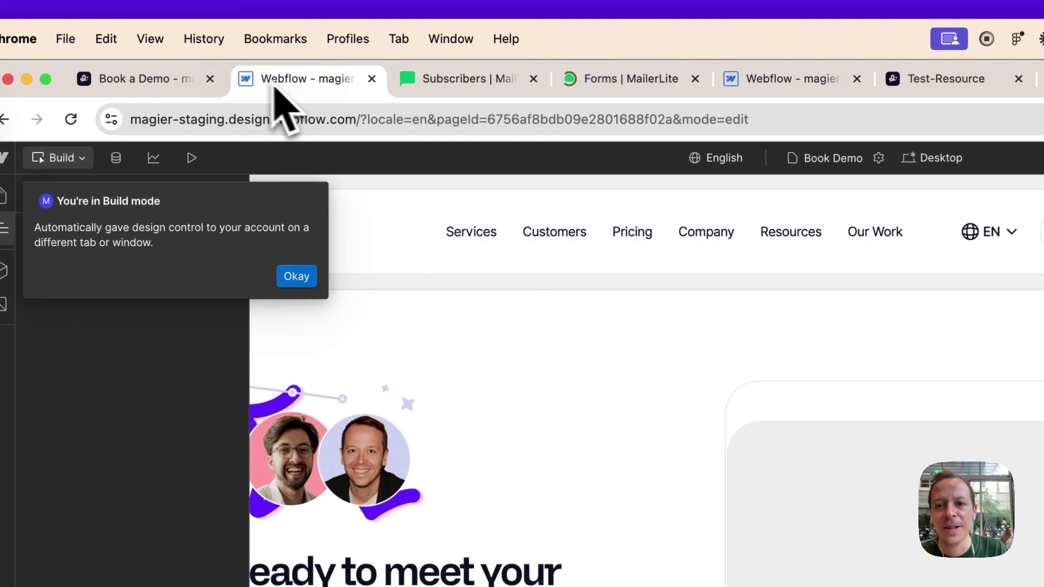
pyautogui.click(374, 79)
pyautogui.click(642, 82)
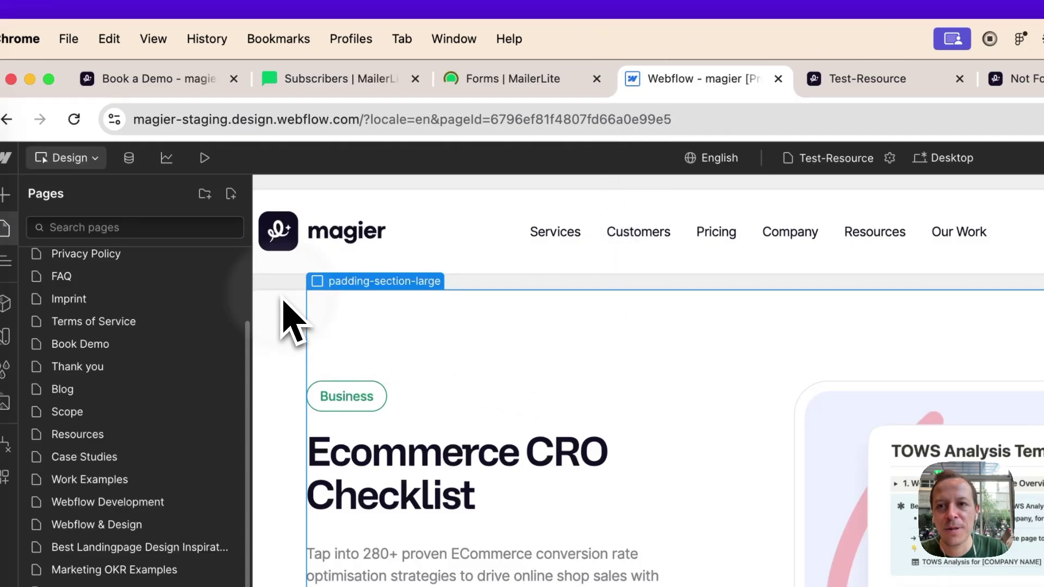
pyautogui.click(487, 86)
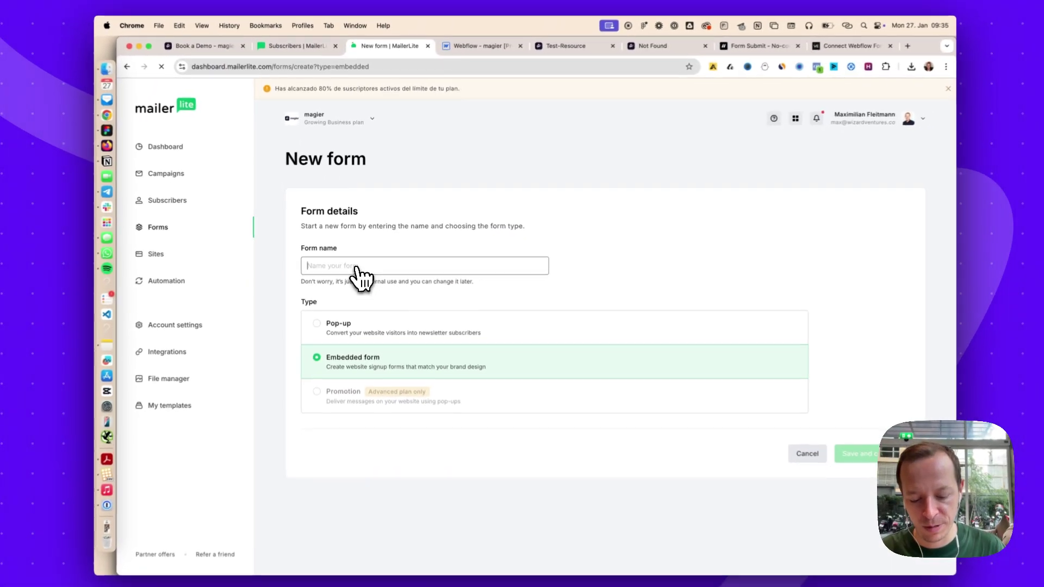
# Save the embedded form 'Test Webflow Video' and tick the [Test] group found via page search
pyautogui.write('Test Webflow Video')
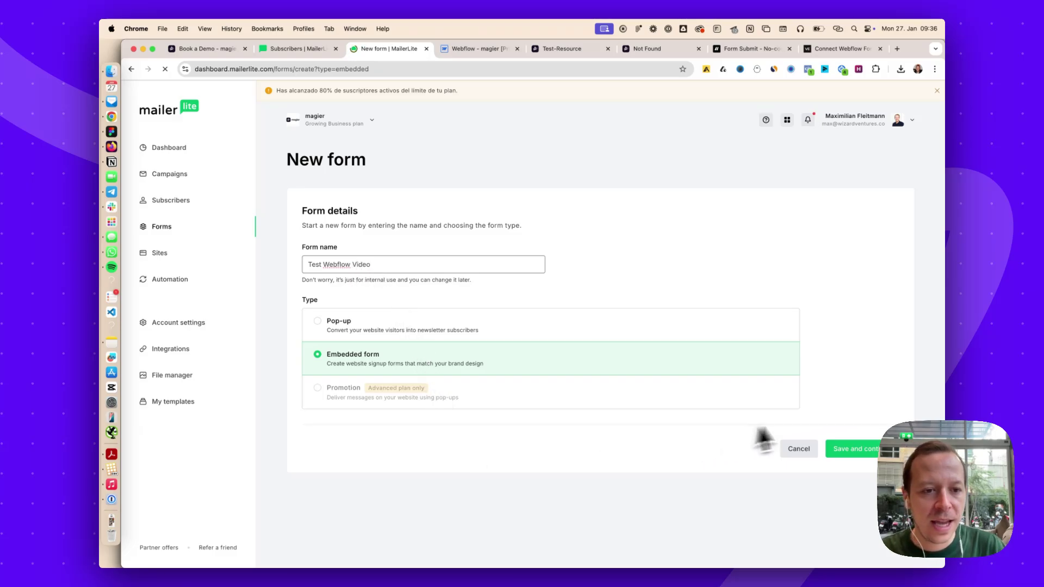
pyautogui.click(865, 454)
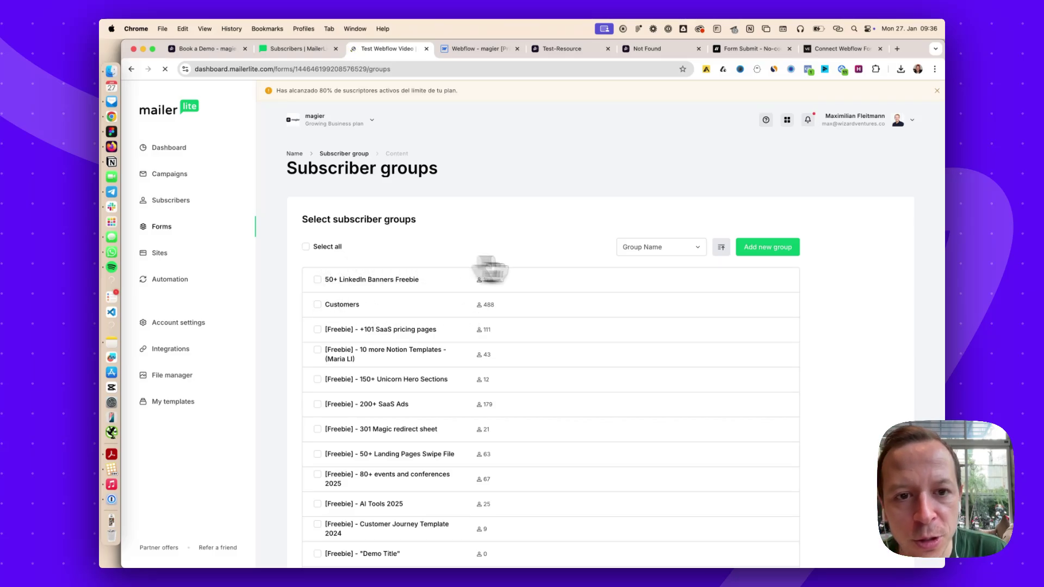
pyautogui.click(652, 248)
pyautogui.click(578, 260)
pyautogui.press('super+f')
pyautogui.write('test')
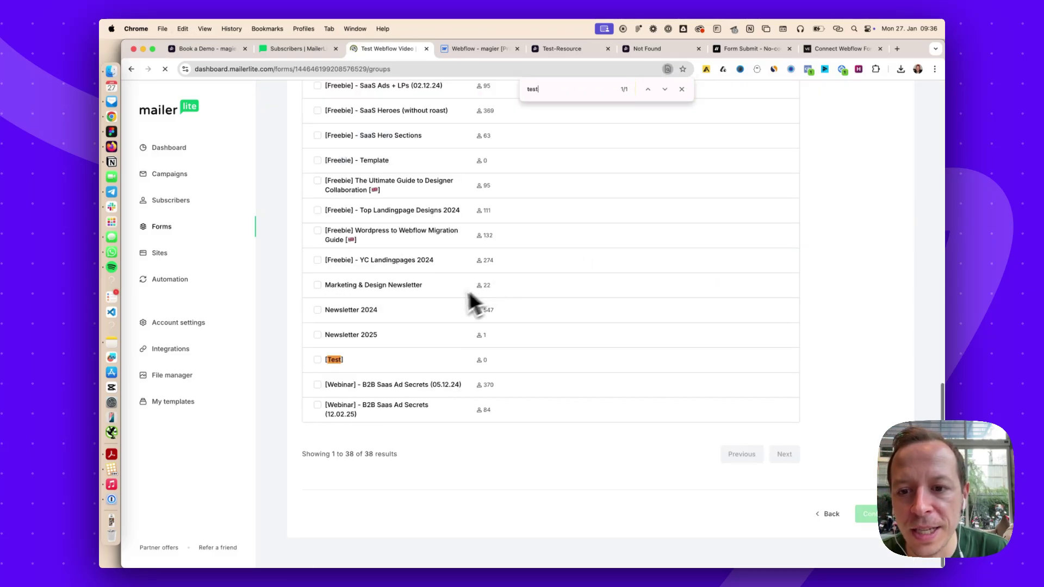
pyautogui.click(341, 367)
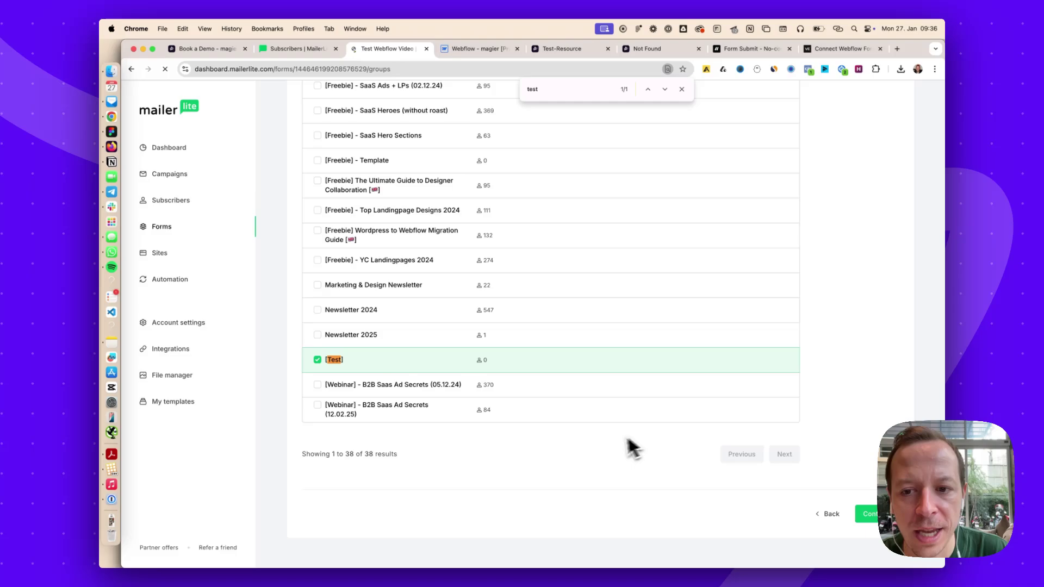
pyautogui.press('Escape')
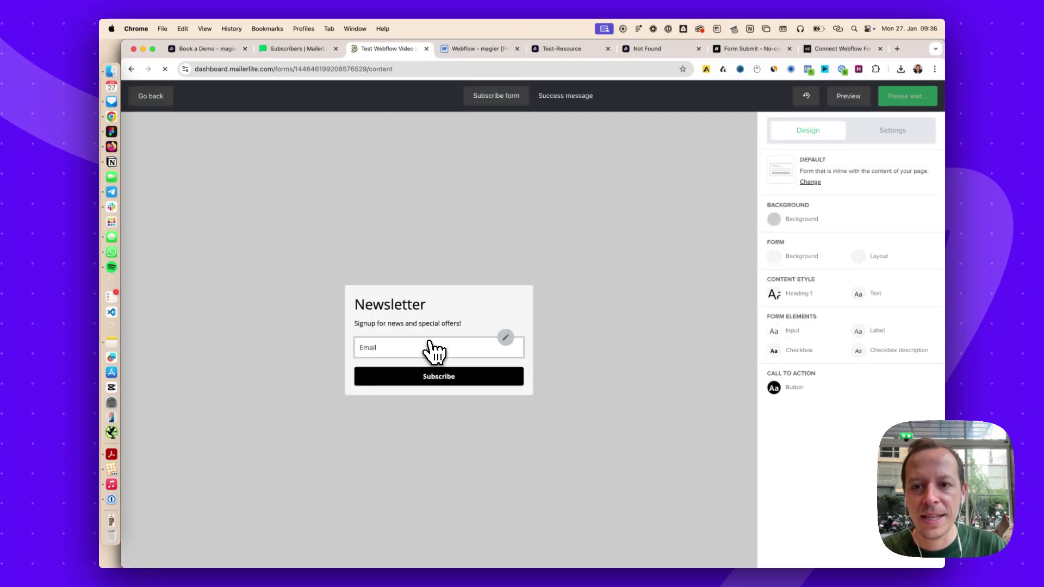
# Hide the Newsletter heading block and select the Email field in the form editor
pyautogui.click(506, 299)
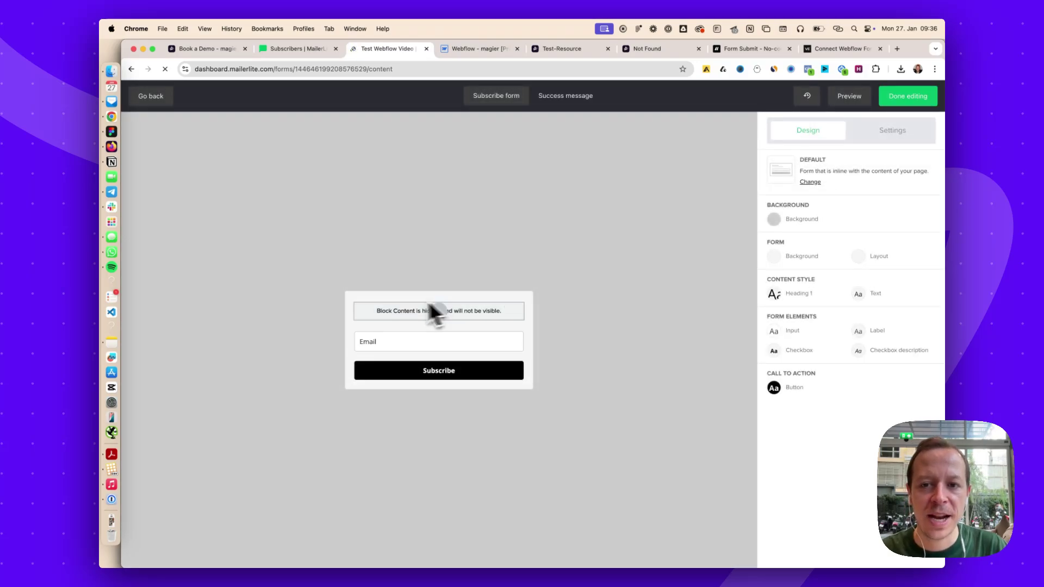
pyautogui.click(384, 337)
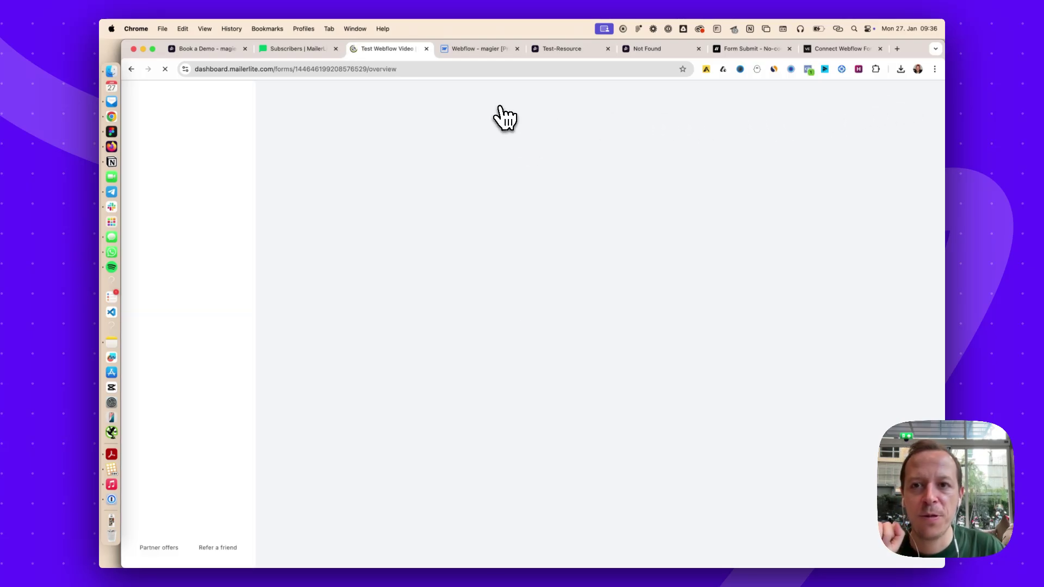
# Scroll down the form overview and show its HTML embed code
pyautogui.scroll(-5, 441, 246)
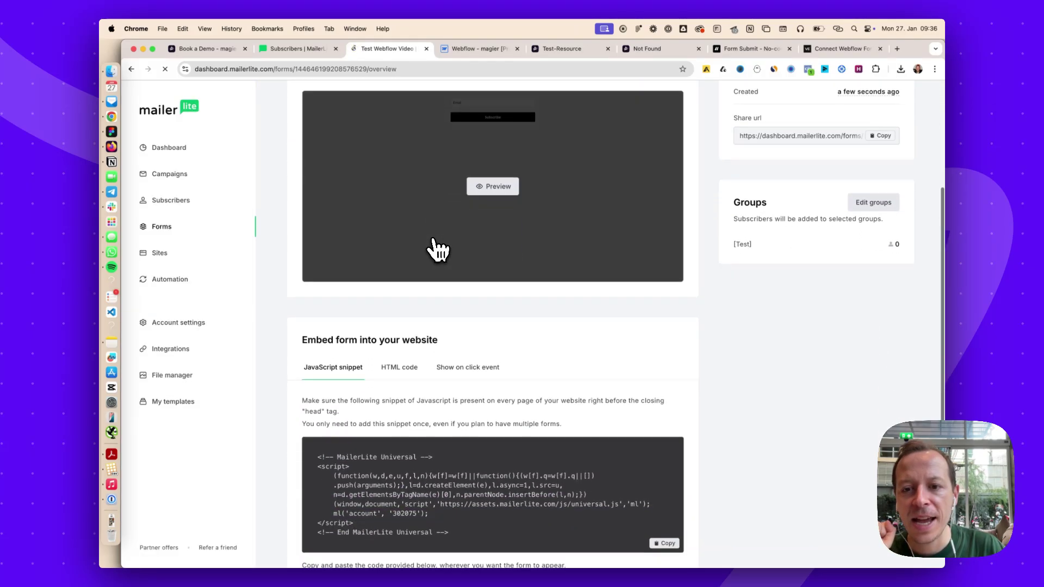
pyautogui.scroll(-2, 438, 250)
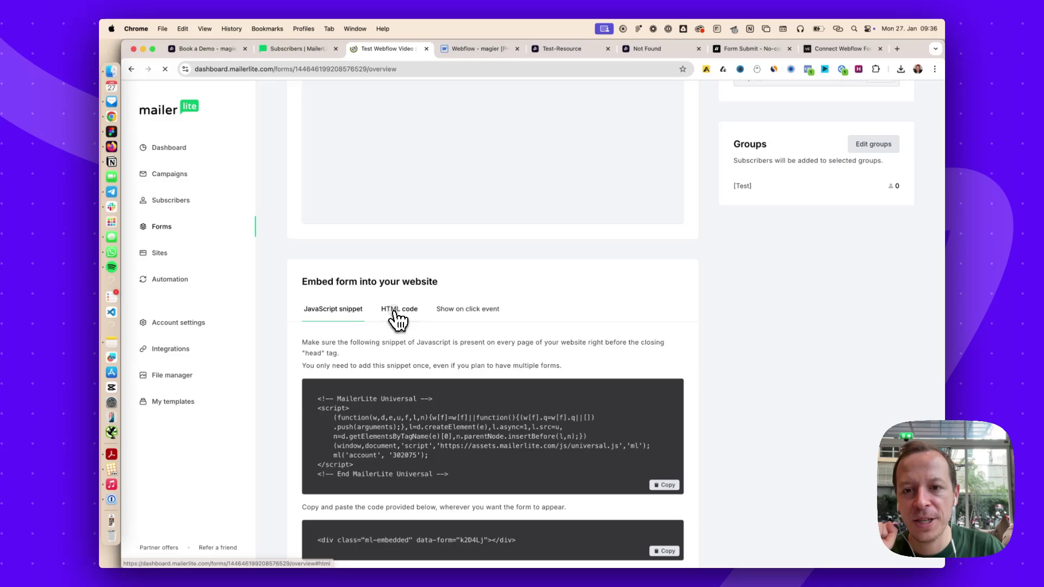
pyautogui.click(395, 314)
pyautogui.scroll(-5, 445, 403)
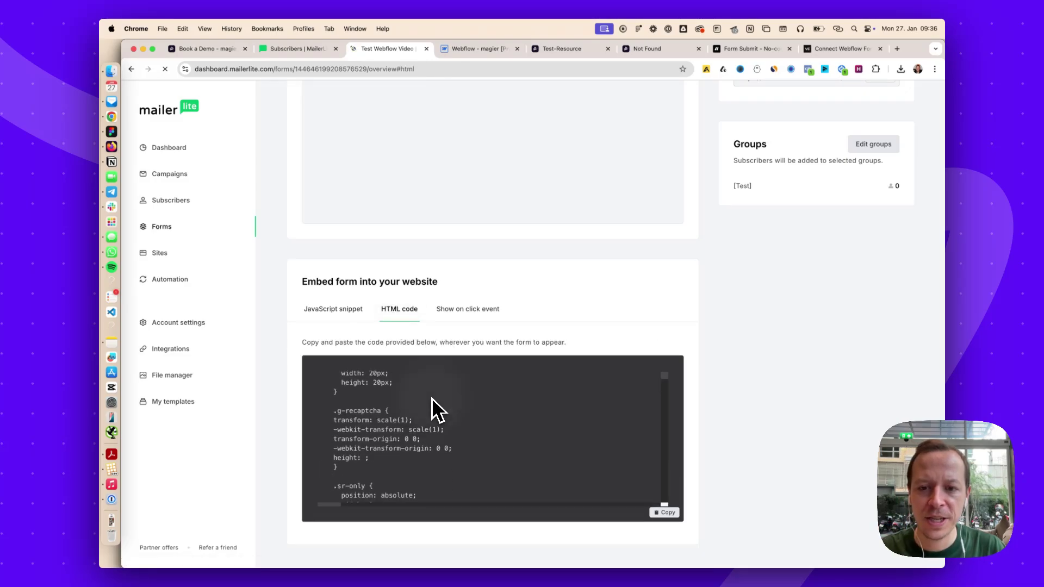
pyautogui.scroll(-2, 431, 397)
# Search the embed code for 'action' and select the URL ending in /subscribe
pyautogui.press('super+f')
pyautogui.write('test')
pyautogui.scroll(-1, 443, 389)
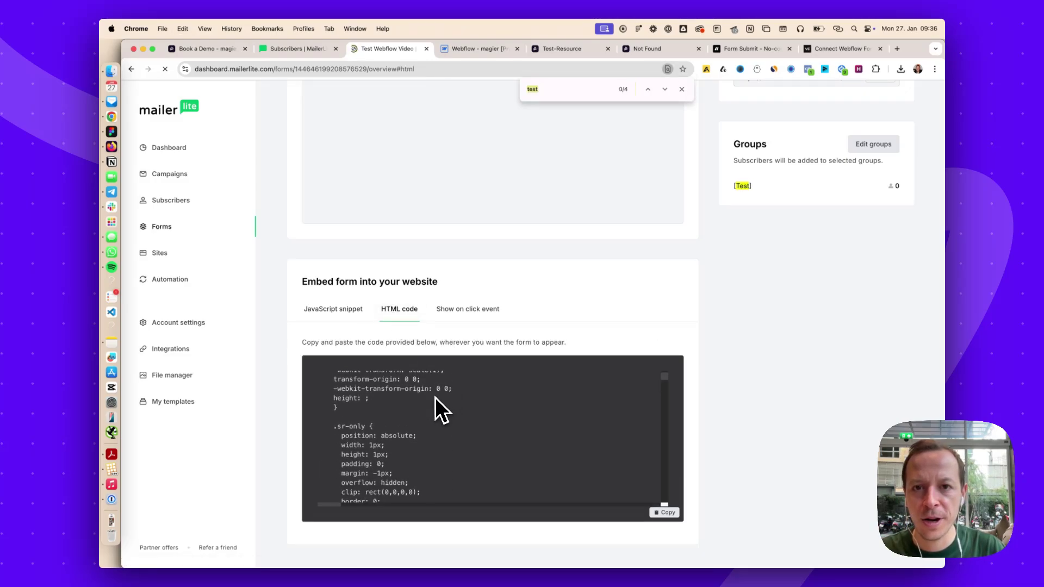
pyautogui.scroll(-1, 435, 397)
pyautogui.write('actuib')
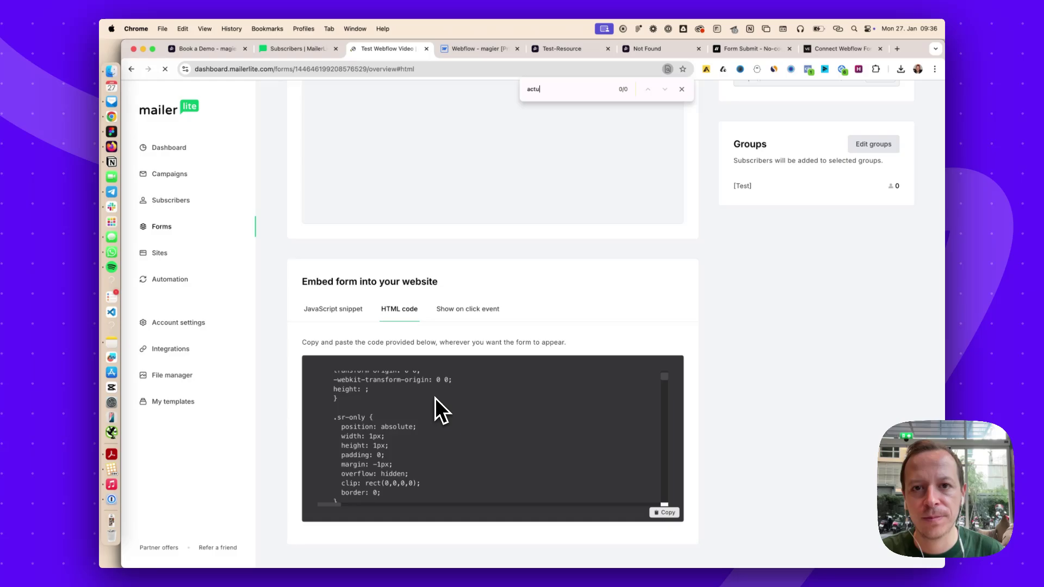
pyautogui.write('ion')
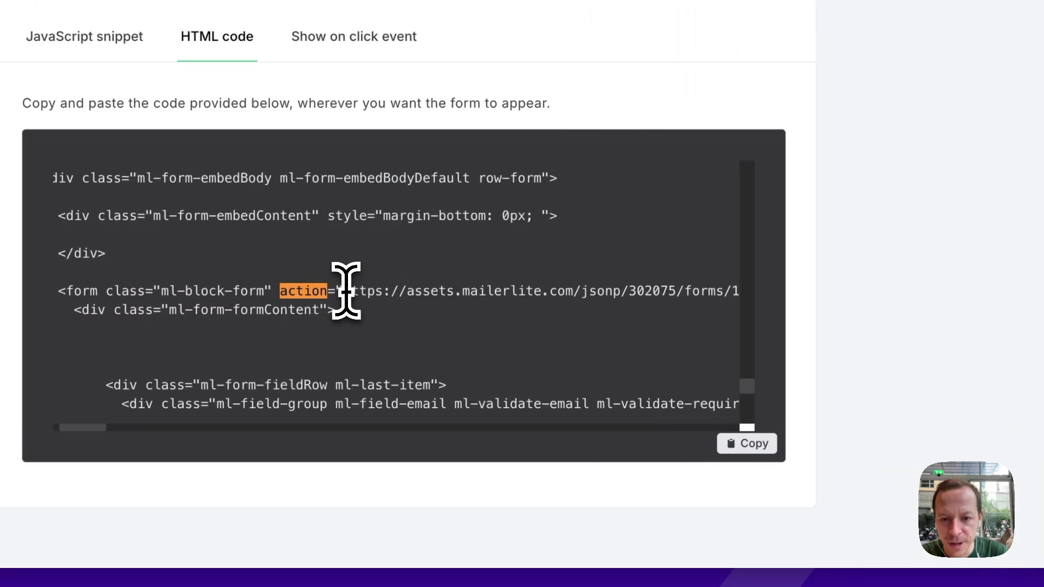
pyautogui.moveTo(346, 290); pyautogui.dragTo(718, 290)
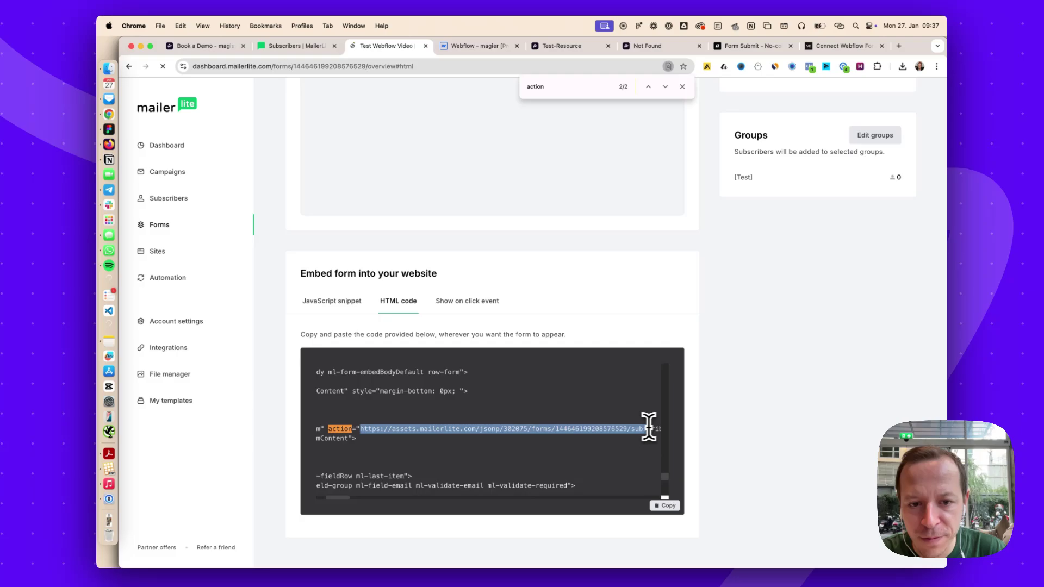
pyautogui.moveTo(648, 428); pyautogui.dragTo(560, 429)
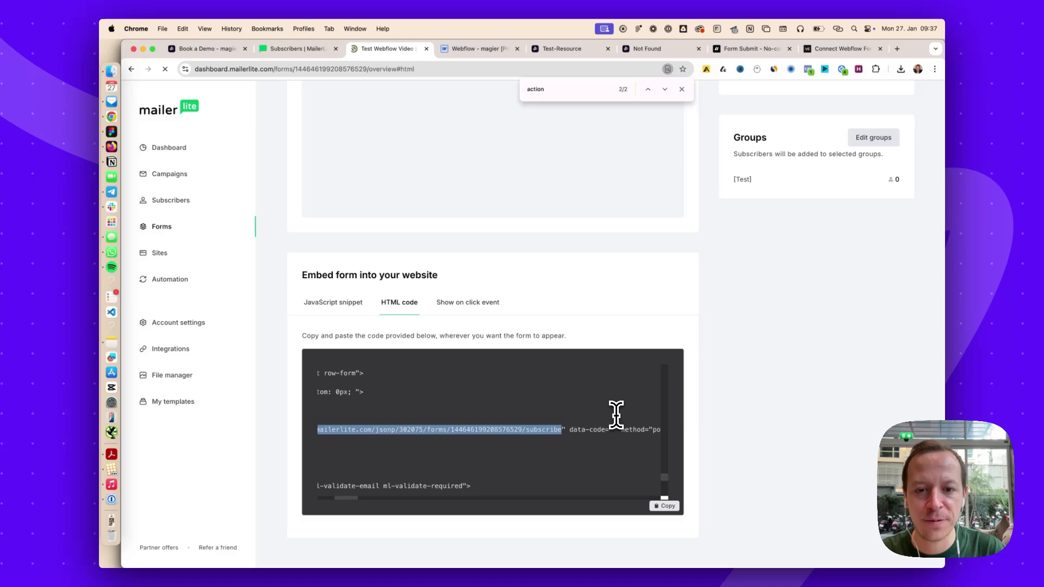
pyautogui.hscroll(-3, 582, 432)
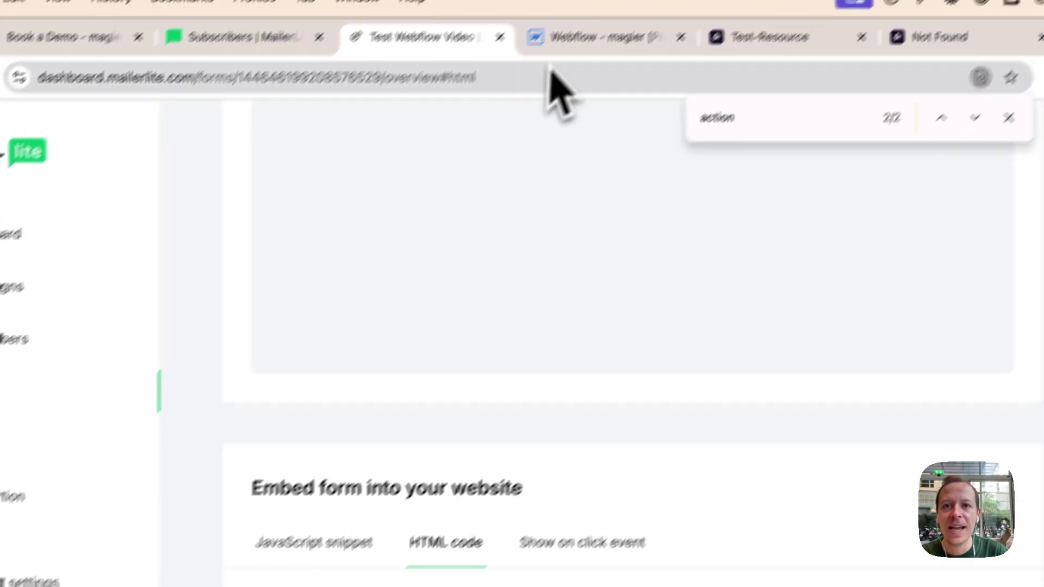
# Paste the MailerLite subscribe URL into the freebie Form Block's Action field
pyautogui.click(468, 53)
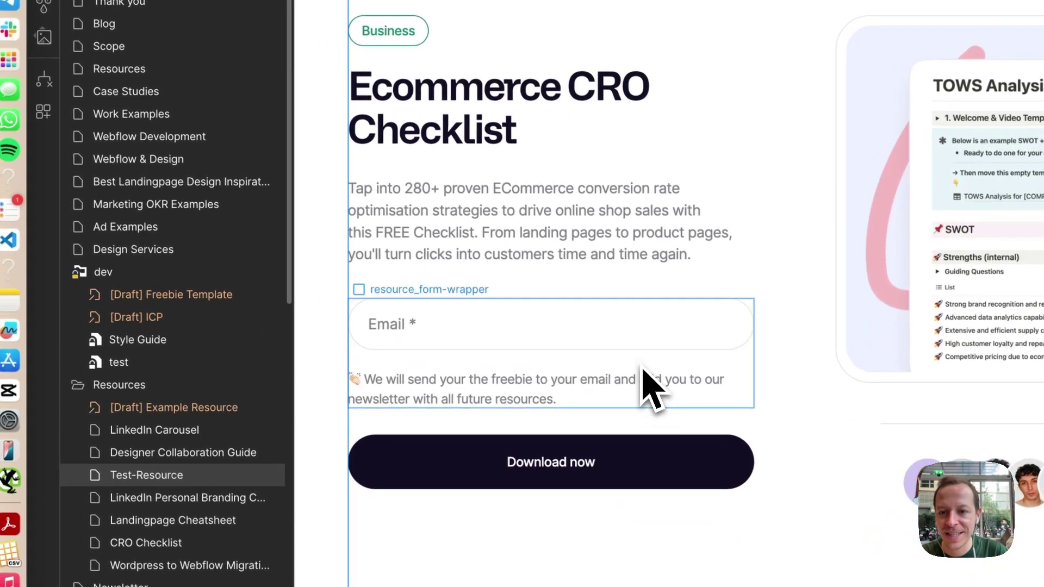
pyautogui.click(501, 373)
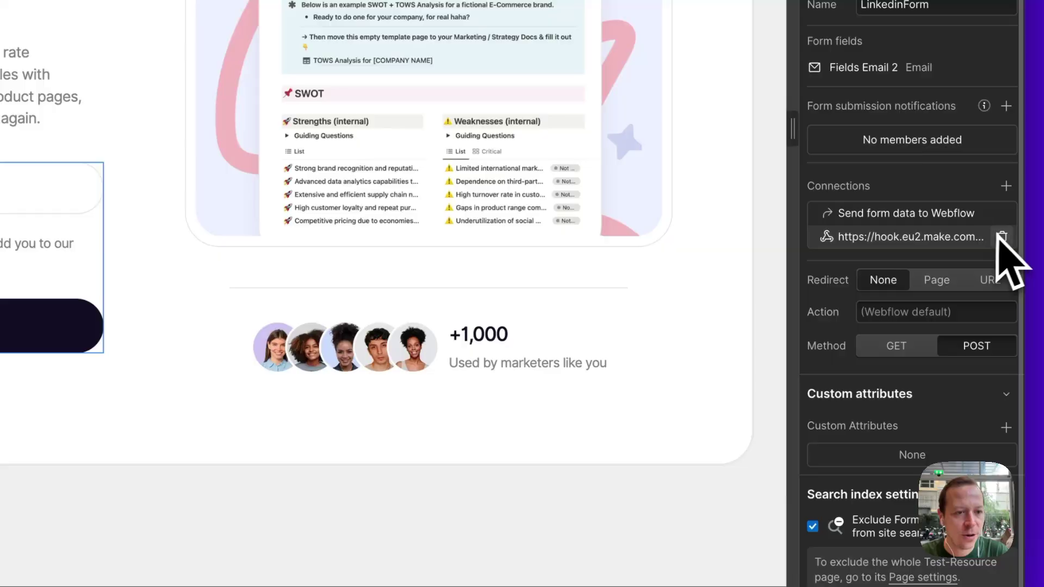
pyautogui.click(1003, 238)
pyautogui.click(413, 81)
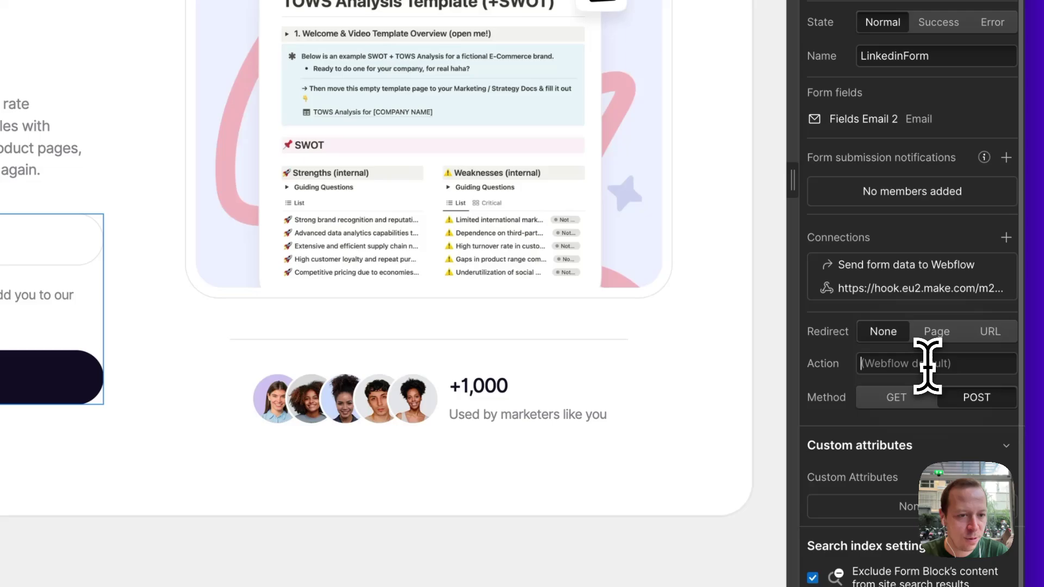
pyautogui.hotkey('ctrl', 'v')
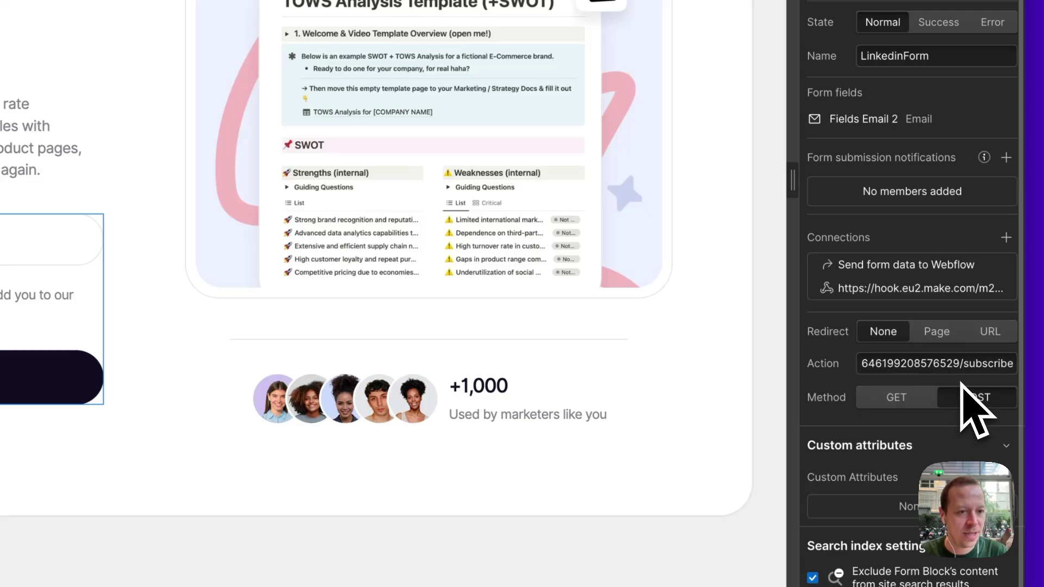
pyautogui.click(828, 360)
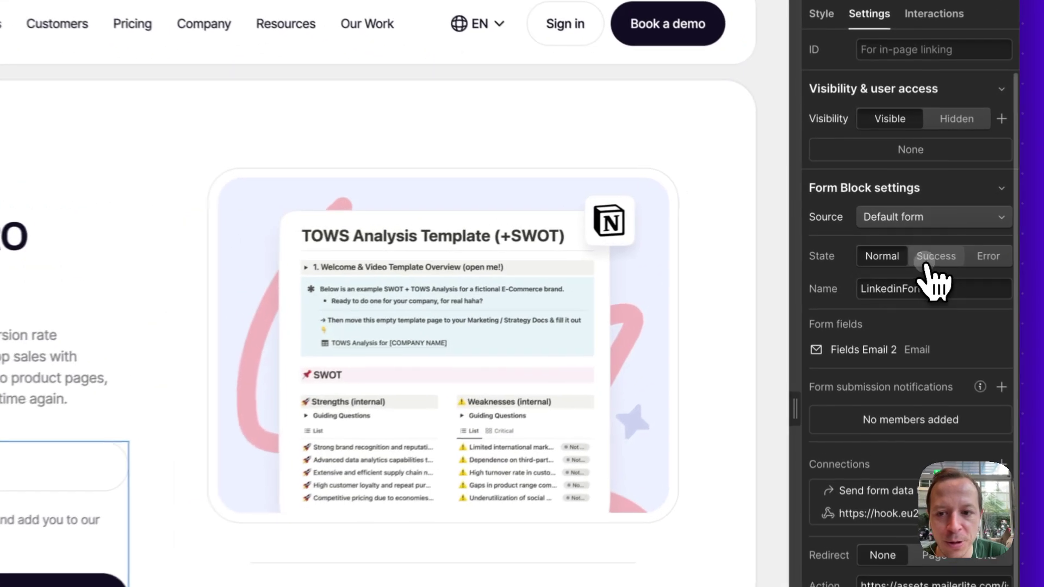
# Toggle the Form Block to Success state and back to Normal, then select the Email input
pyautogui.click(928, 259)
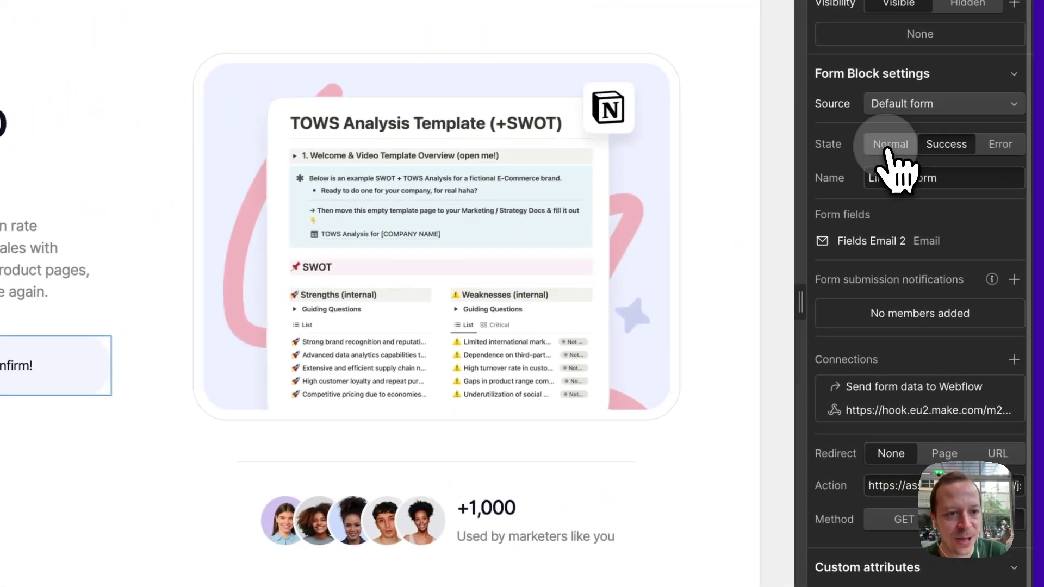
pyautogui.click(1026, 206)
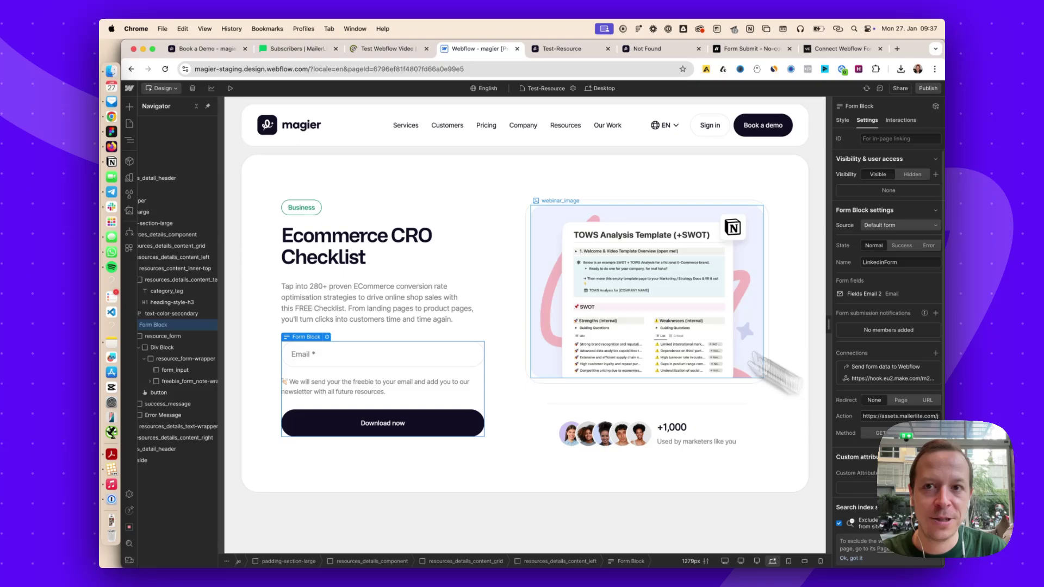
pyautogui.click(400, 351)
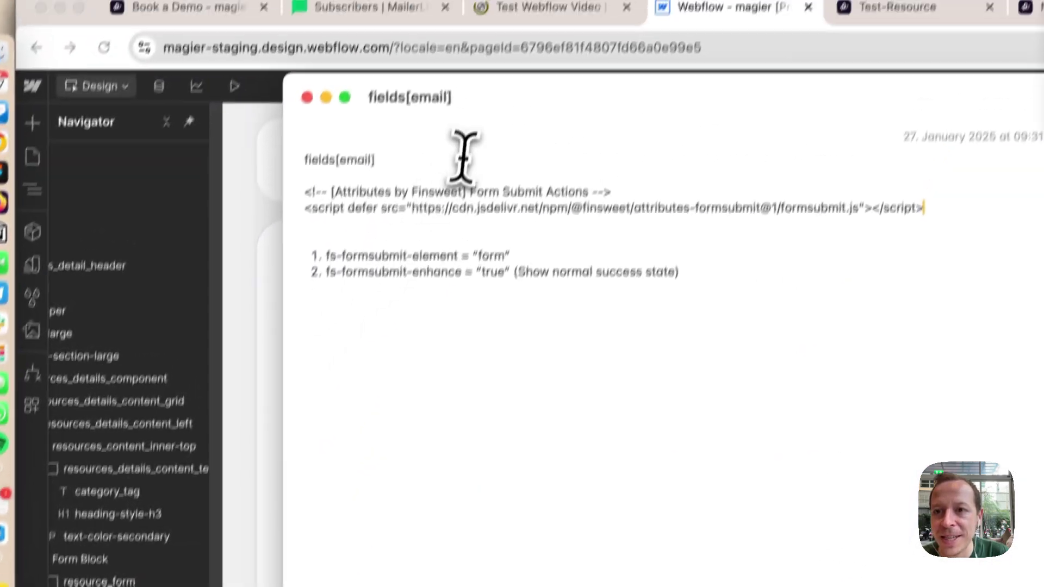
# Rename the Email field to fields[email] using the text copied from Notes
pyautogui.moveTo(420, 25); pyautogui.dragTo(334, 29)
pyautogui.hotkey('ctrl', 'c')
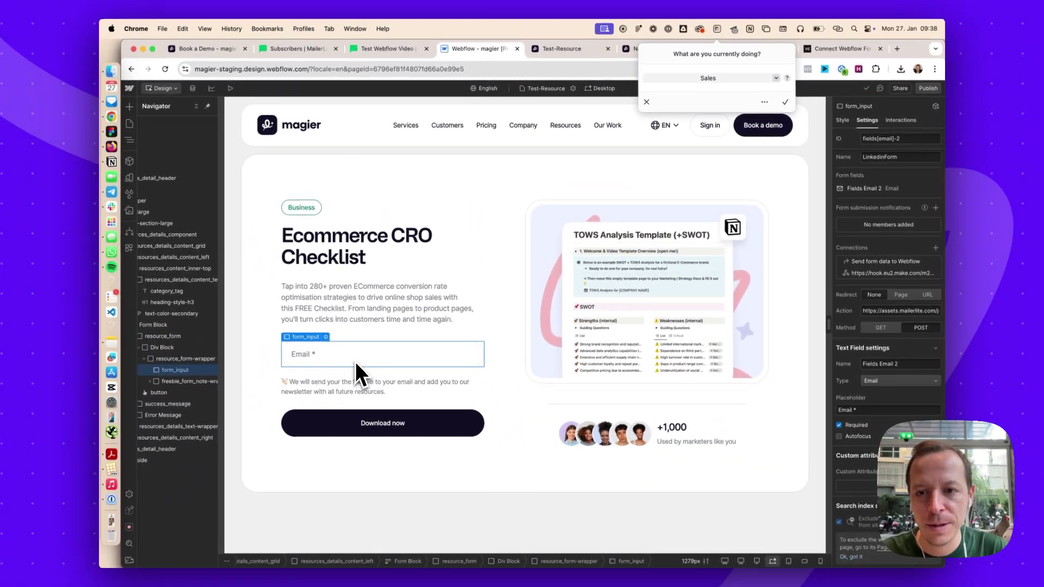
pyautogui.scroll(4, 886, 306)
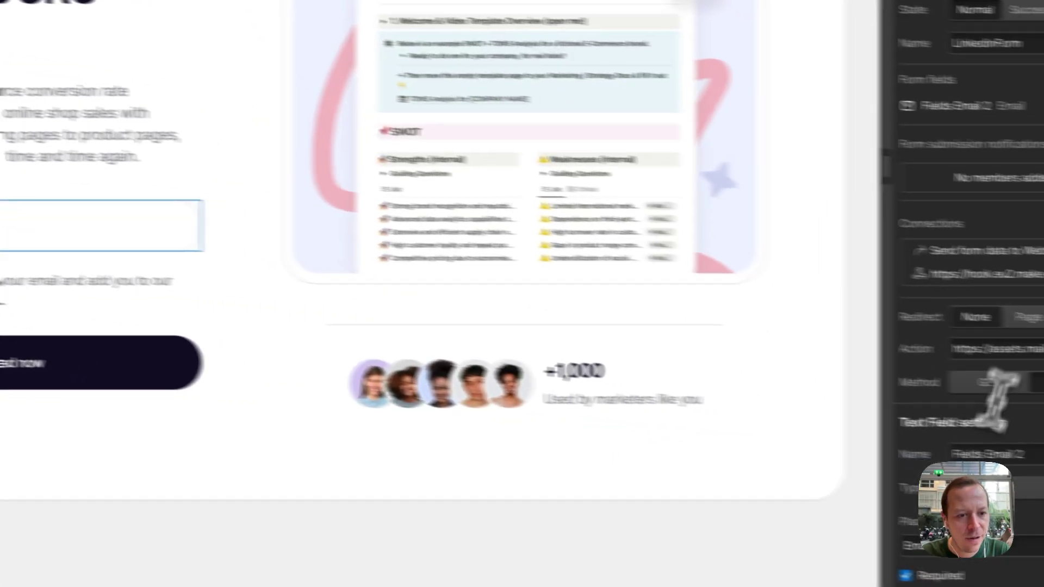
pyautogui.moveTo(863, 469); pyautogui.dragTo(894, 467)
pyautogui.hotkey('ctrl', 'v')
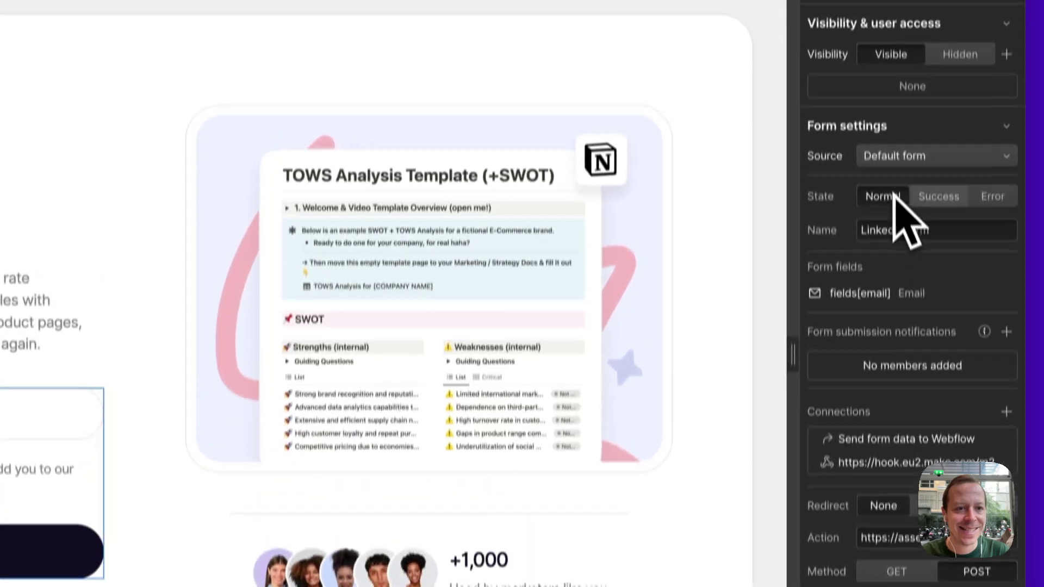
# Toggle the form between Success and Normal states and dismiss the activity-tracking prompt
pyautogui.click(939, 197)
pyautogui.click(882, 196)
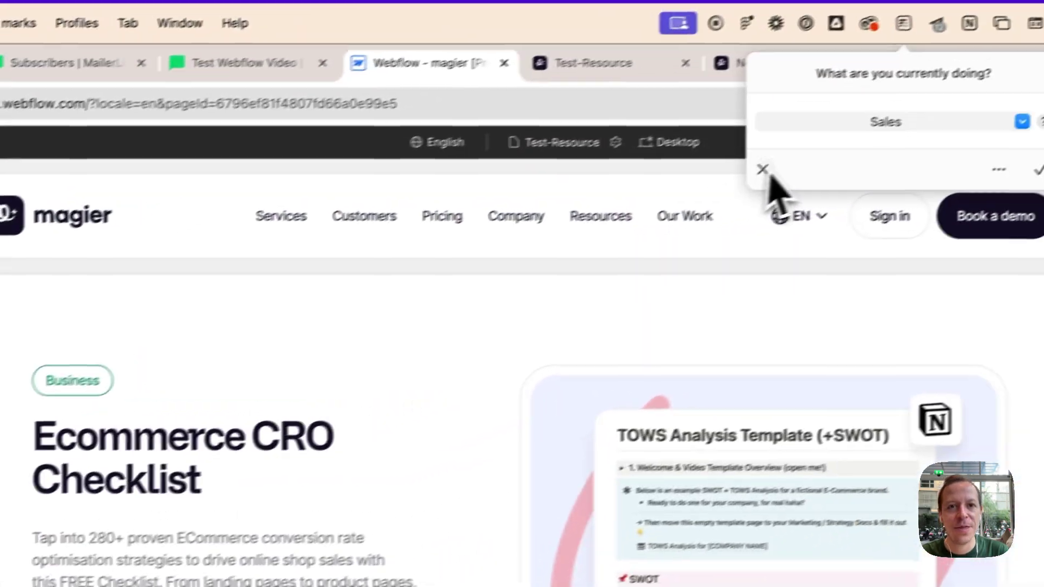
pyautogui.click(761, 168)
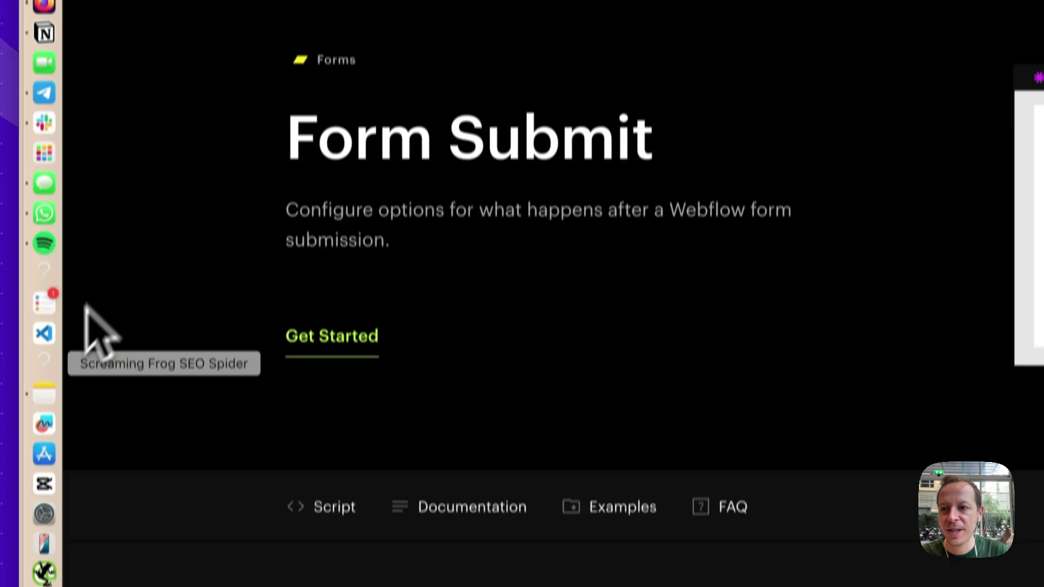
# Copy the Finsweet Form Submit script from its attributes page
pyautogui.click(44, 360)
pyautogui.click(298, 381)
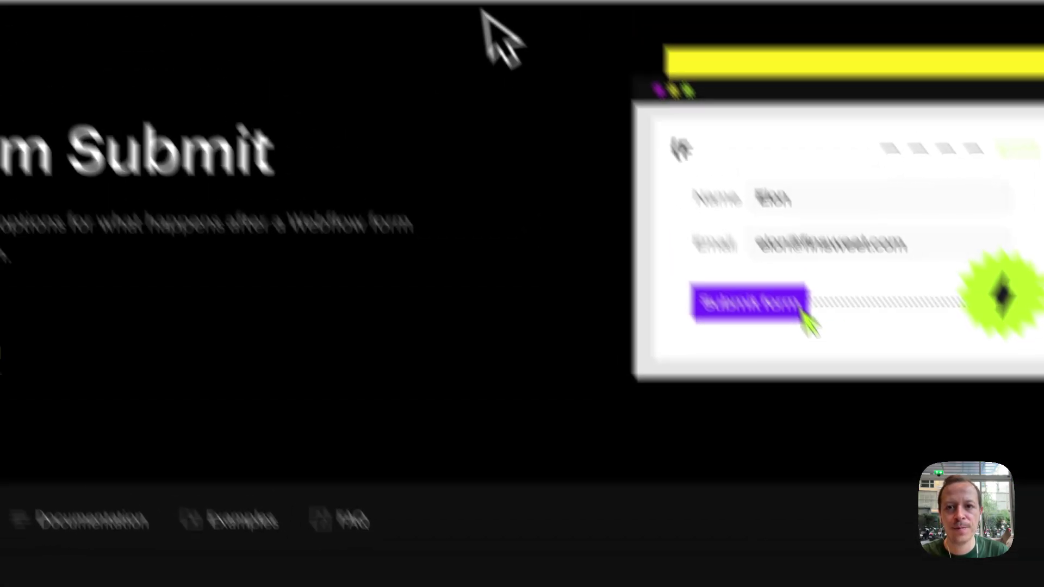
pyautogui.click(489, 35)
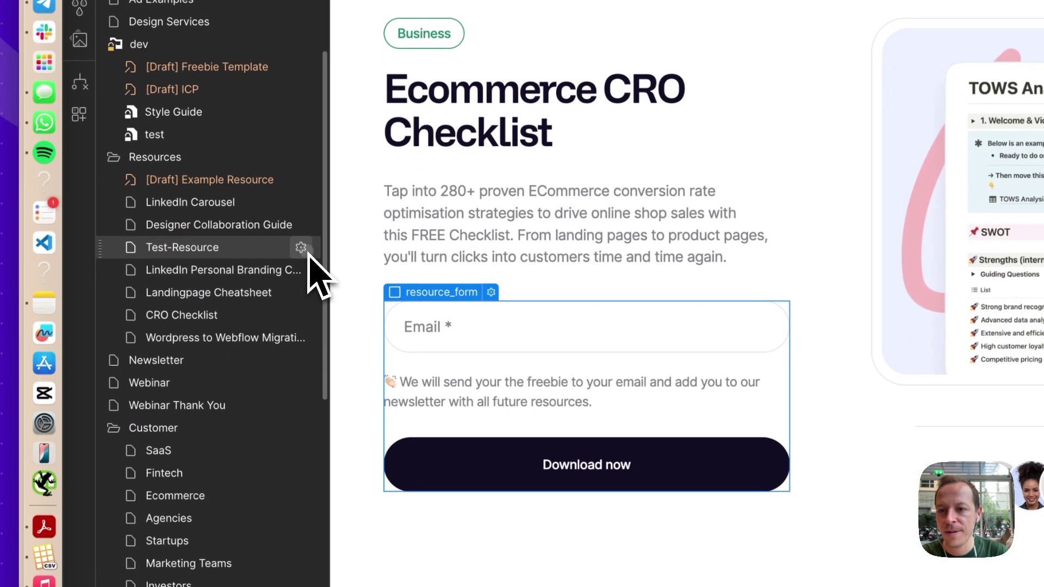
# Save the Test-Resource page settings with the Form Submit script in its head code
pyautogui.click(301, 248)
pyautogui.scroll(-20, 544, 402)
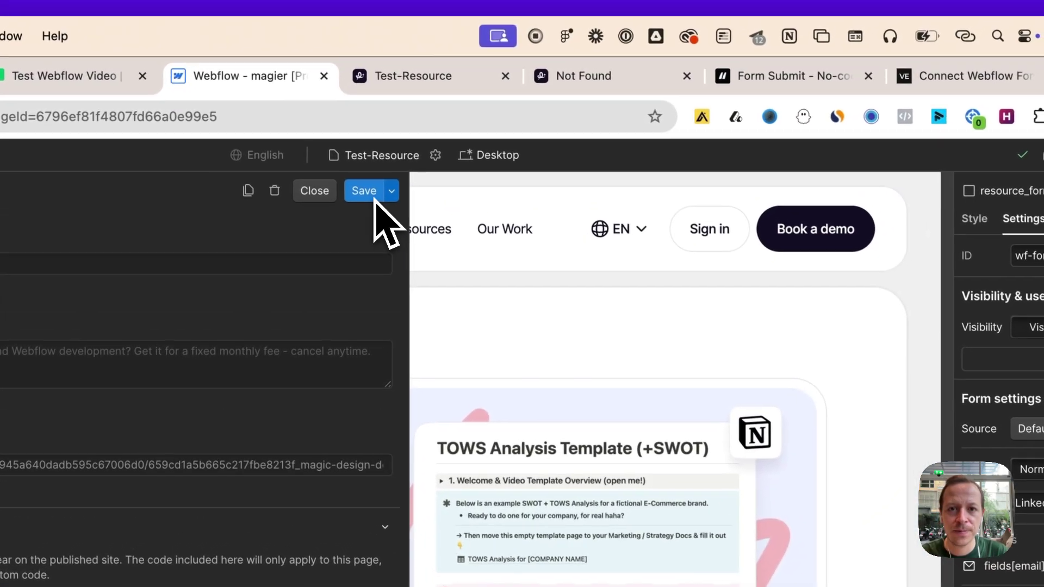
pyautogui.click(373, 196)
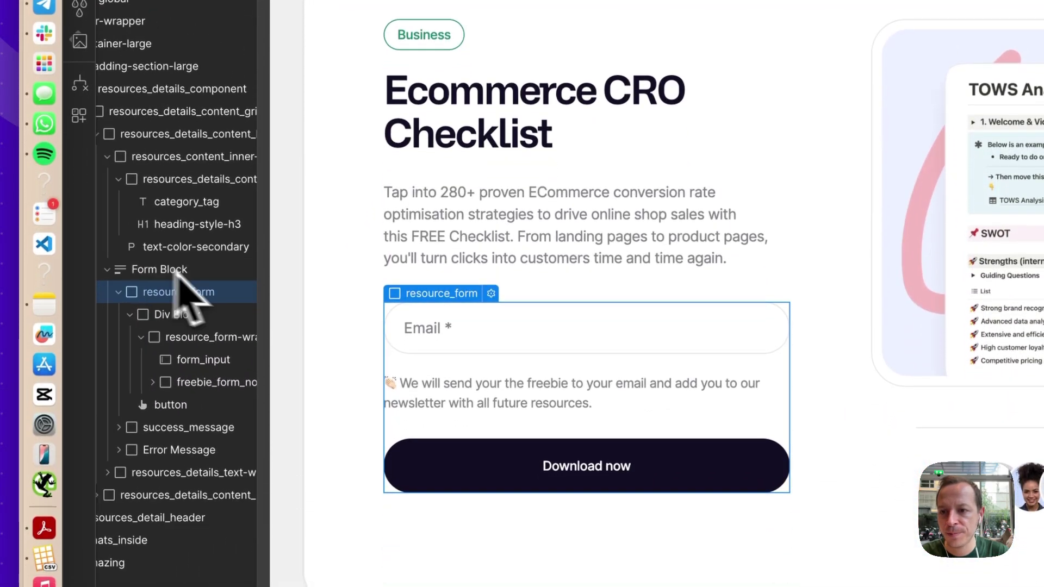
# Add custom attributes fs-formsubmit-element=form and fs-formsubmit-enhance=true to the Form Block, copying them from Notes
pyautogui.click(175, 271)
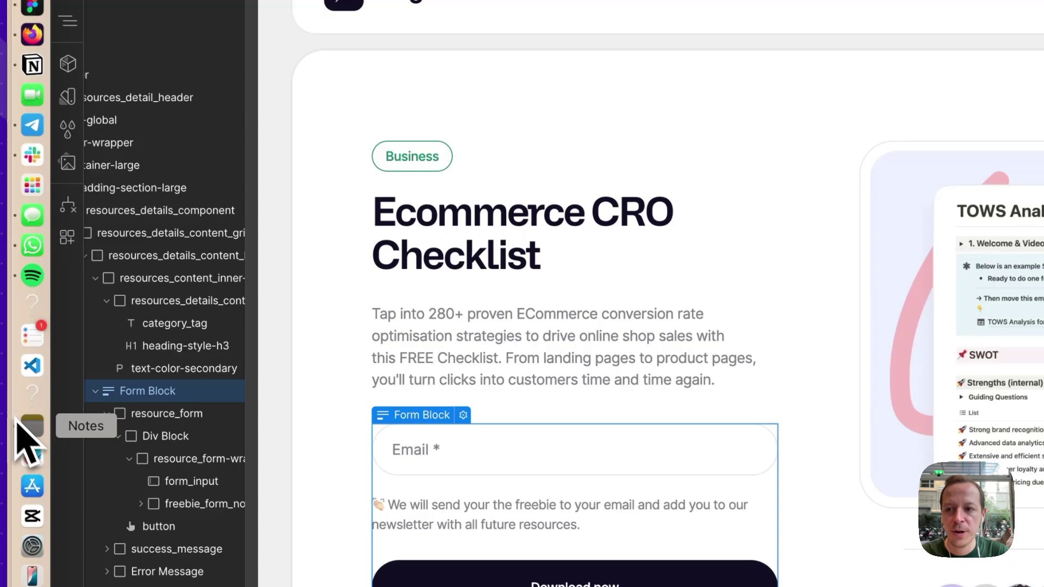
pyautogui.click(31, 427)
pyautogui.moveTo(468, 217); pyautogui.dragTo(377, 223)
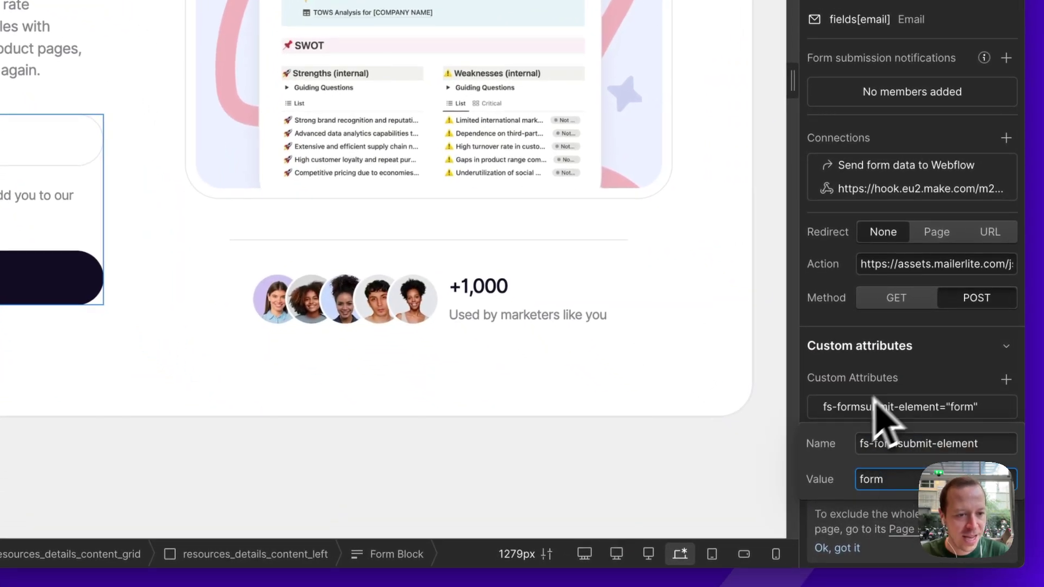
pyautogui.click(1006, 379)
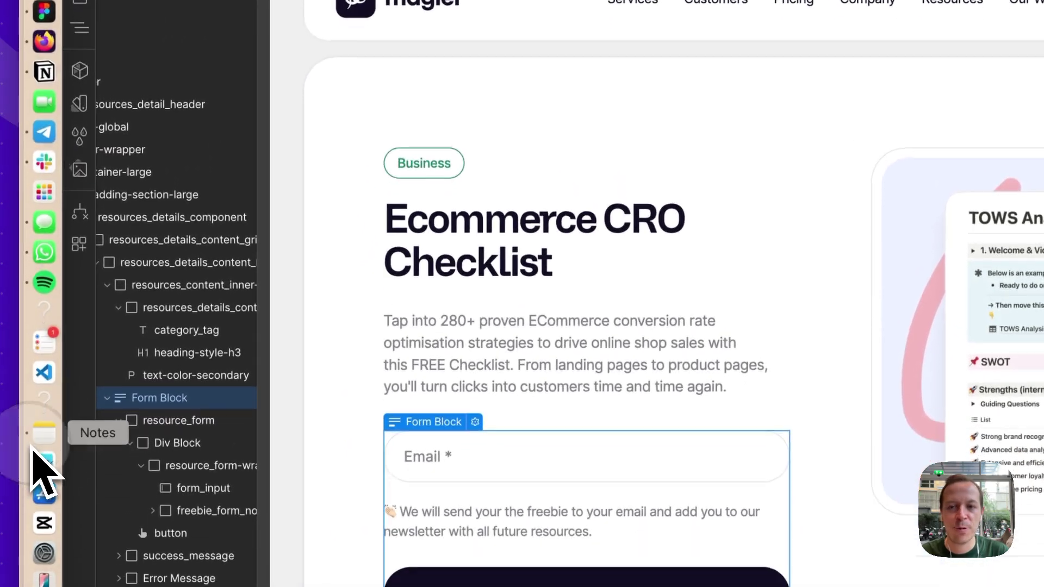
pyautogui.click(43, 495)
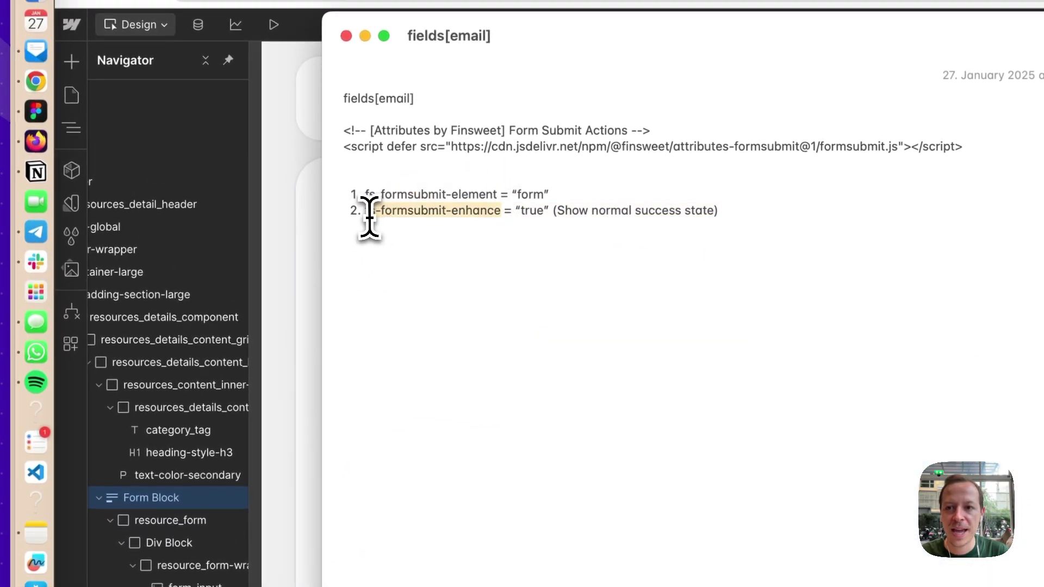
pyautogui.click(249, 220)
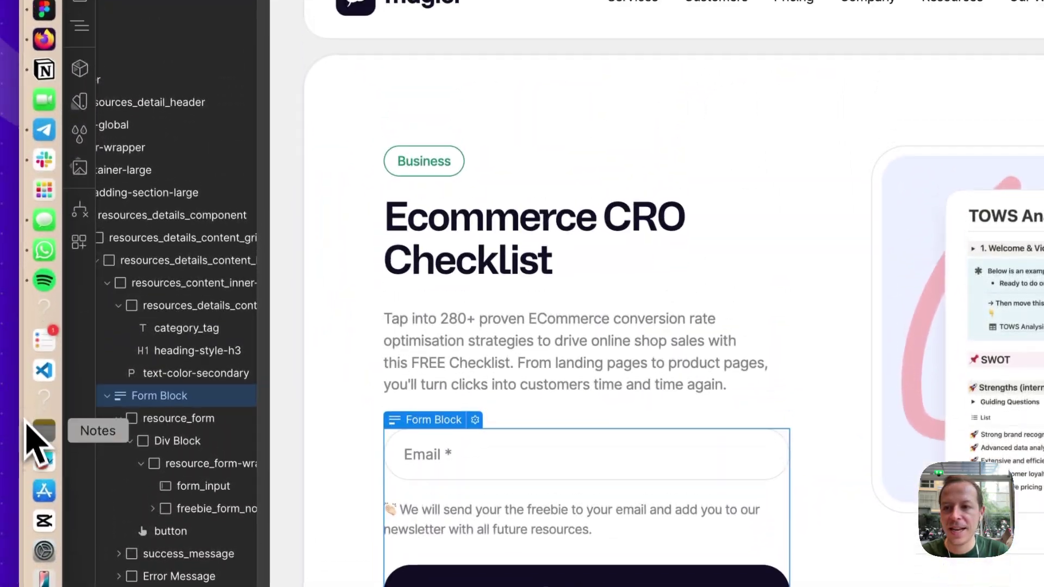
pyautogui.click(25, 437)
pyautogui.doubleClick(517, 162)
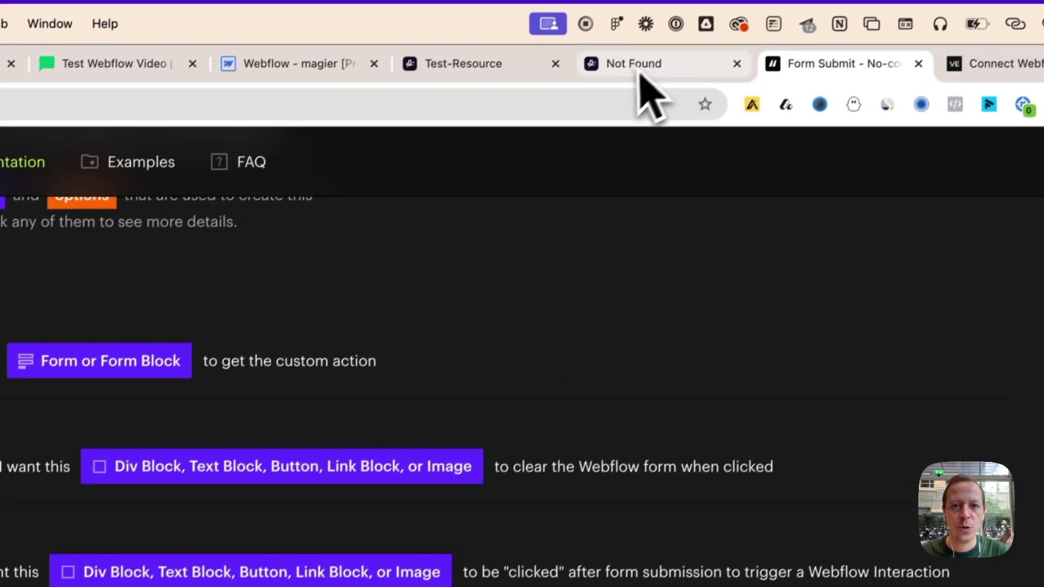
# Publish the updated Webflow site to the staging domain only
pyautogui.click(539, 93)
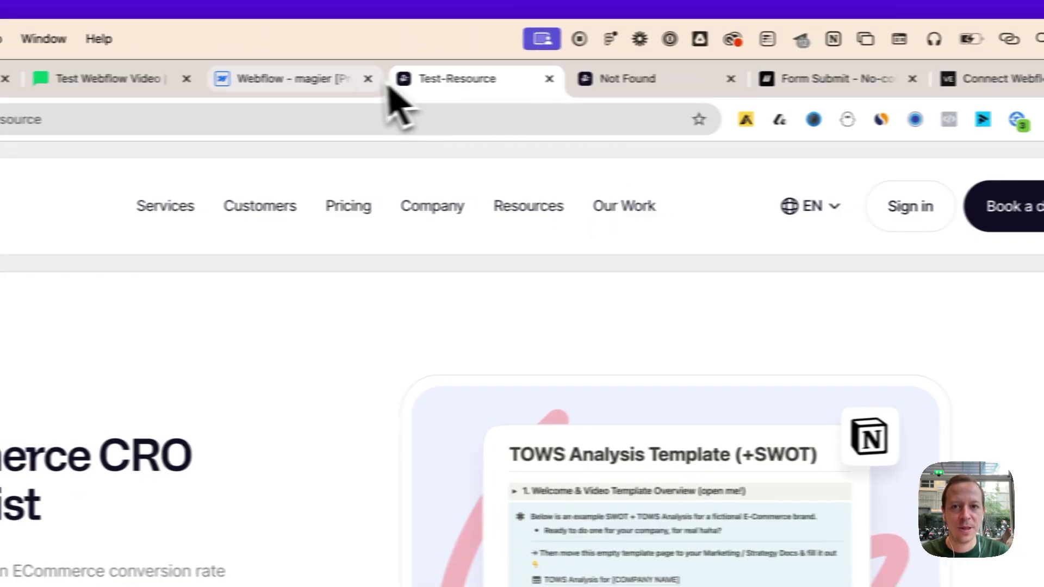
pyautogui.click(304, 78)
pyautogui.click(993, 143)
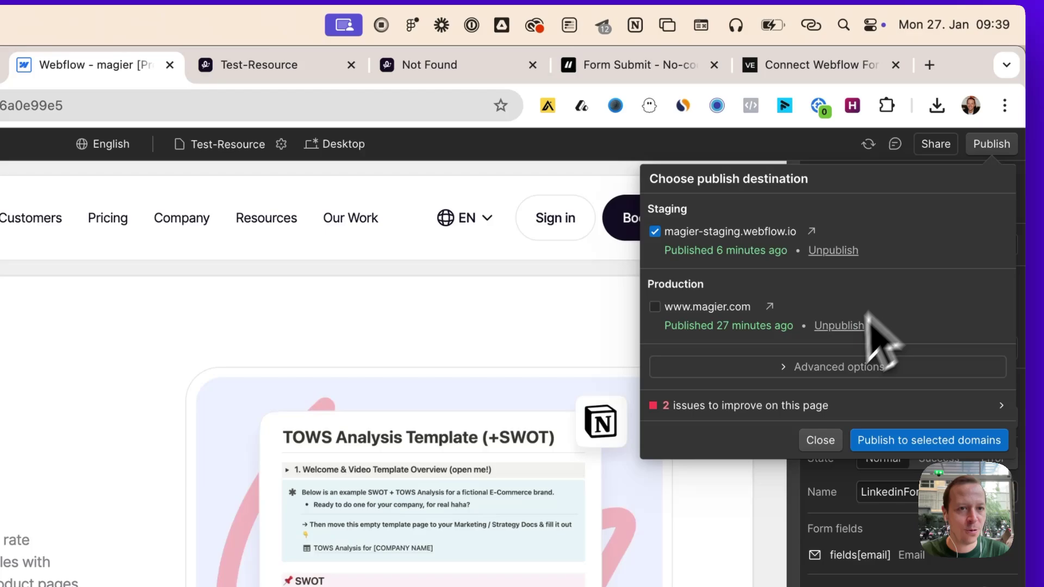
pyautogui.click(880, 438)
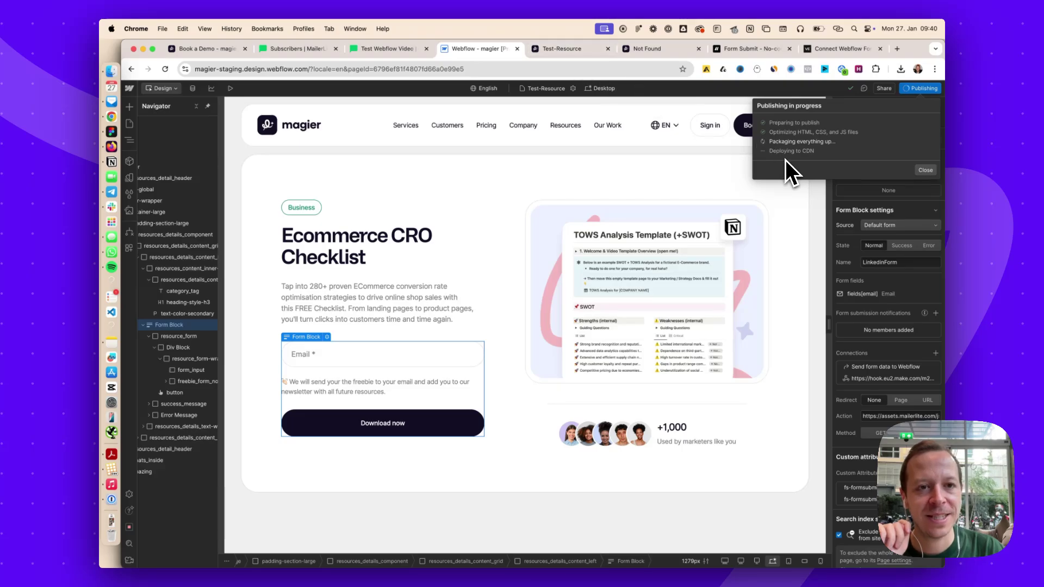
# Reload the staging Test-Resource page and submit a test e-mail address through the freebie form
pyautogui.click(569, 51)
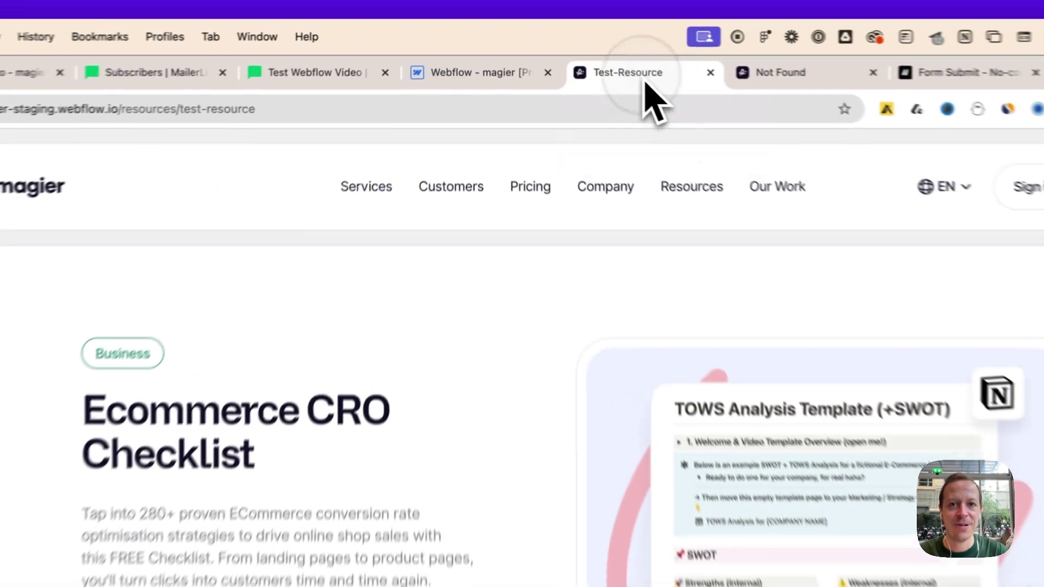
pyautogui.press('super+r')
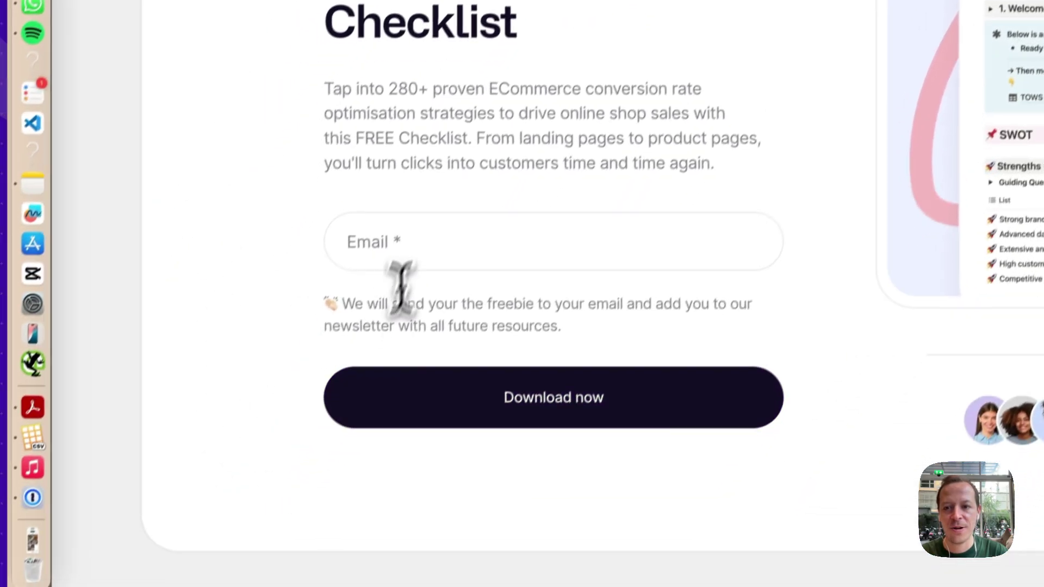
pyautogui.click(425, 215)
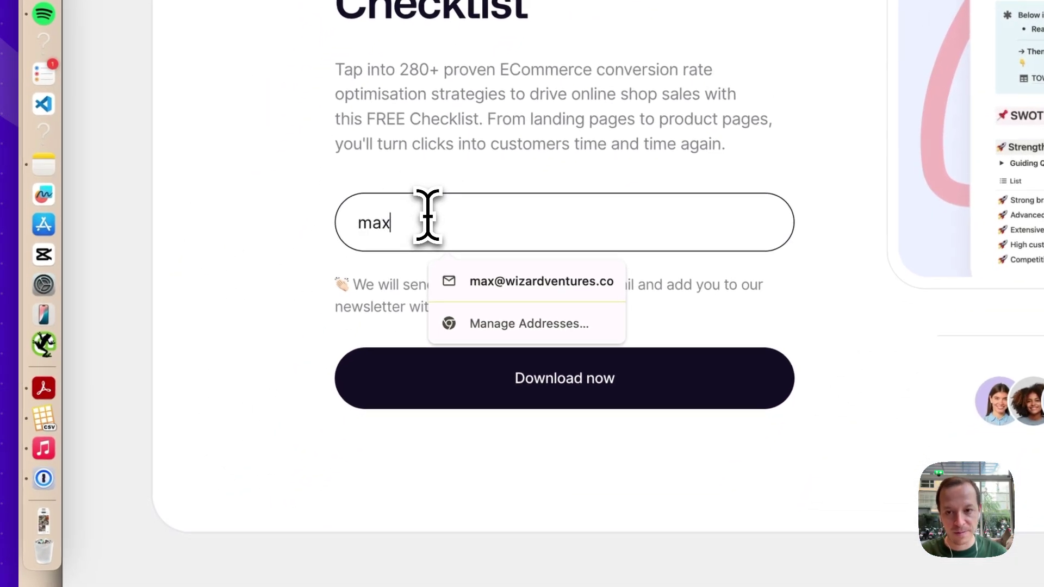
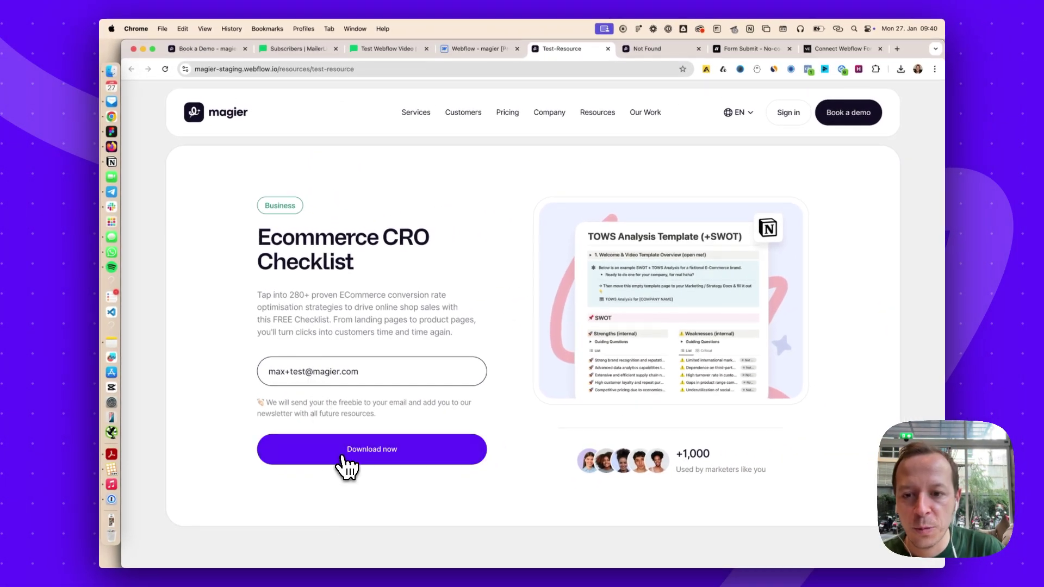
pyautogui.click(344, 455)
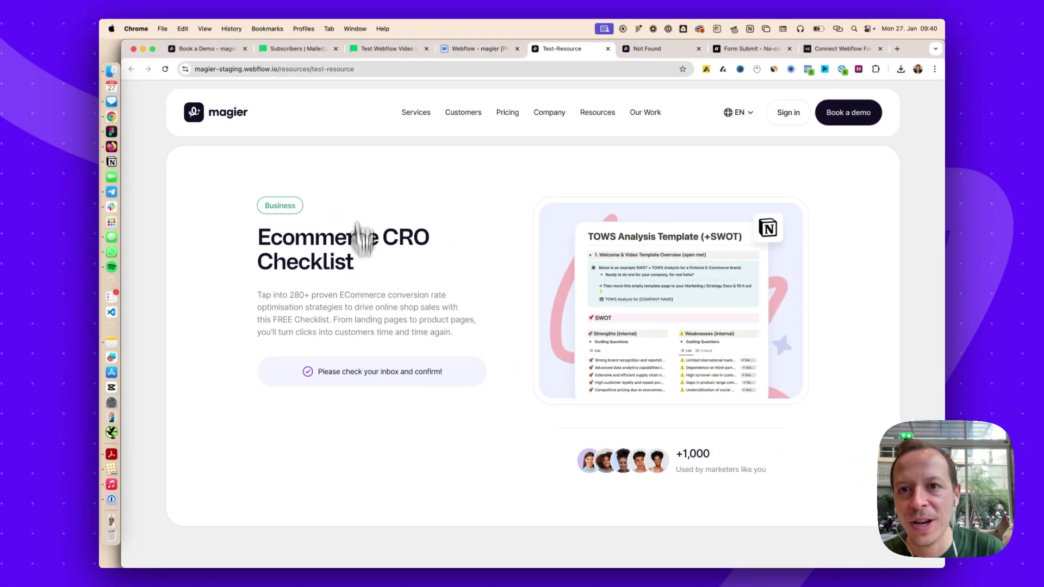
pyautogui.click(385, 49)
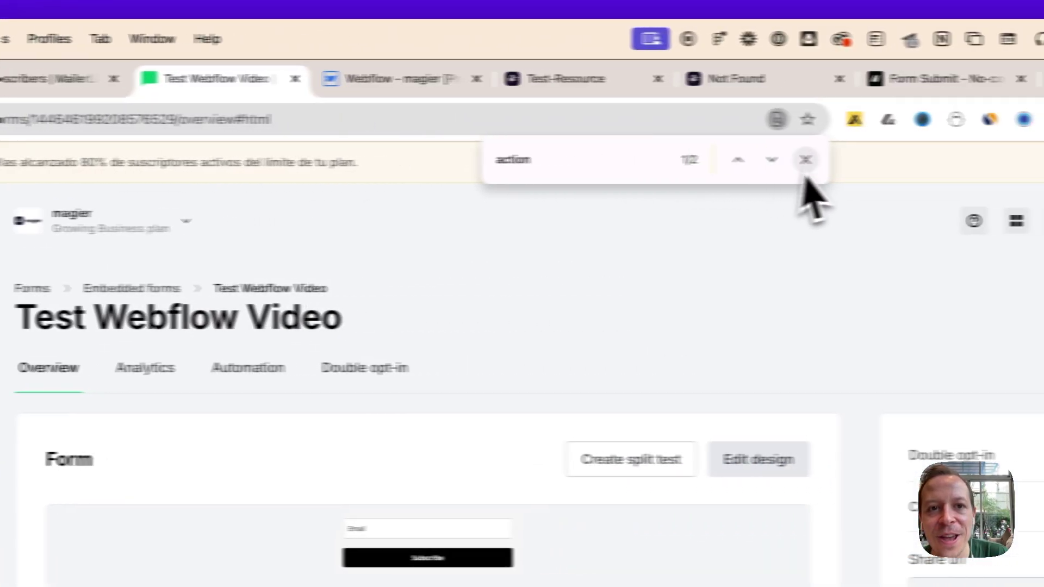
# Reload the Test Webflow Video form's Analytics and find the new test subscriber's entry
pyautogui.click(806, 160)
pyautogui.click(121, 117)
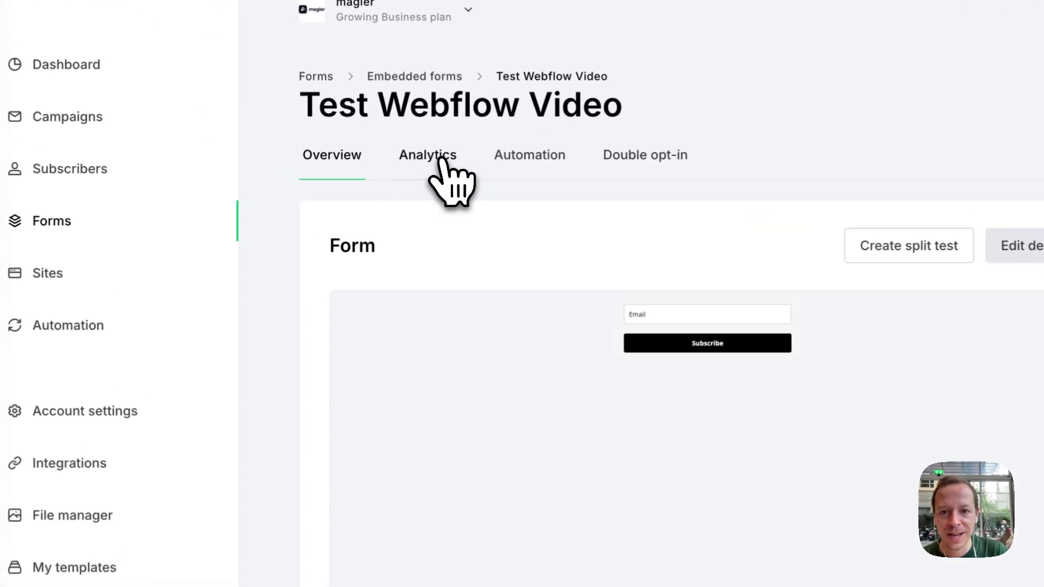
pyautogui.click(359, 194)
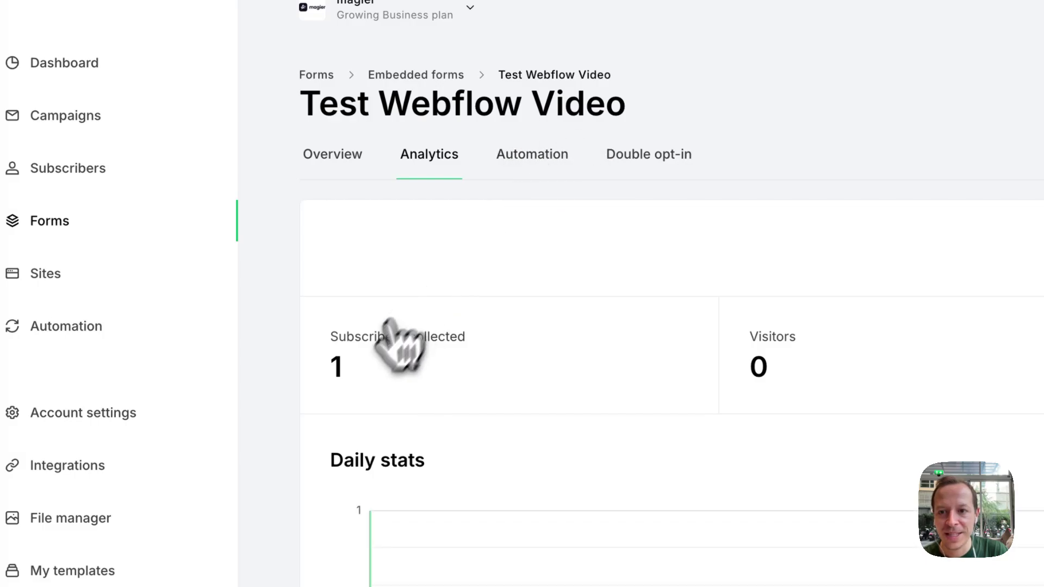
pyautogui.scroll(-10, 400, 348)
pyautogui.moveTo(450, 472); pyautogui.dragTo(280, 477)
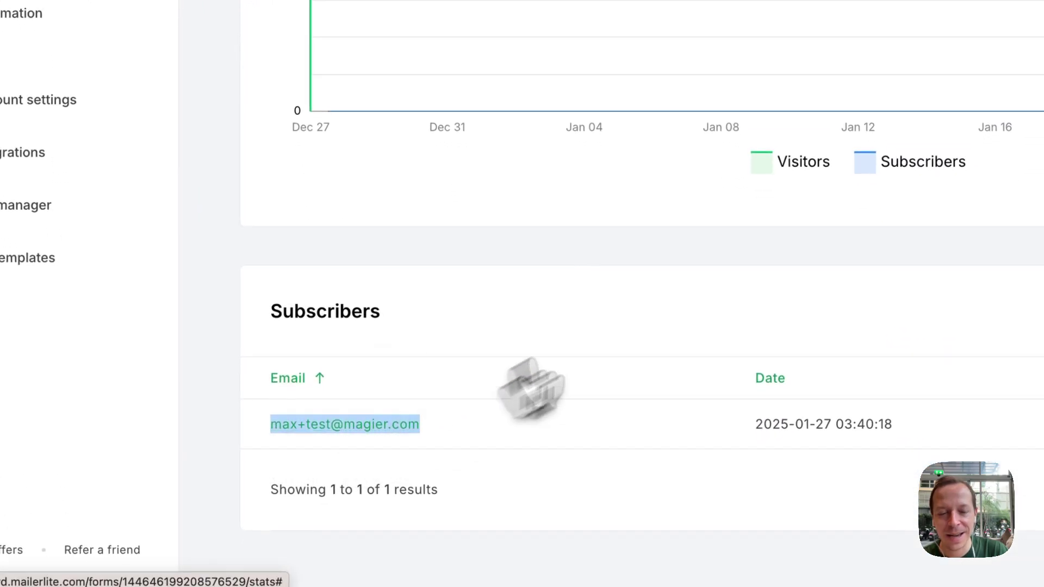
# Scroll through the test subscriber's profile and activity, showing the Test group membership
pyautogui.scroll(-3, 523, 262)
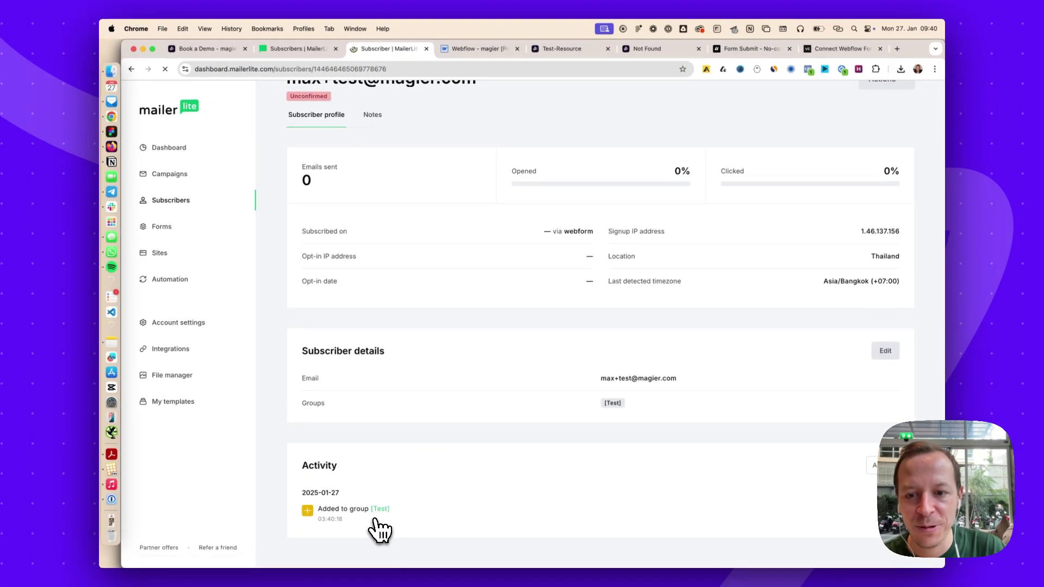
pyautogui.scroll(2, 385, 525)
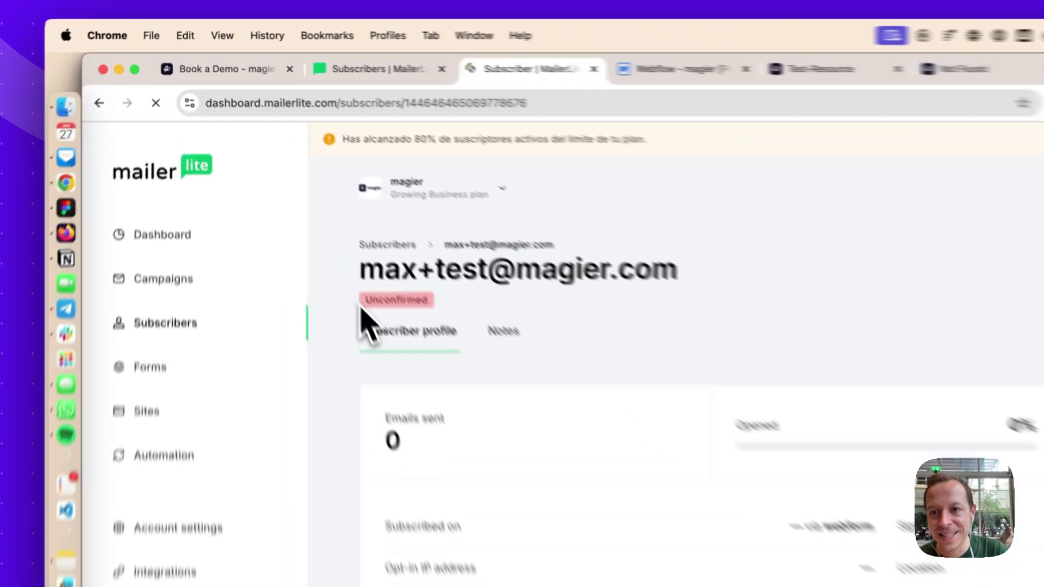